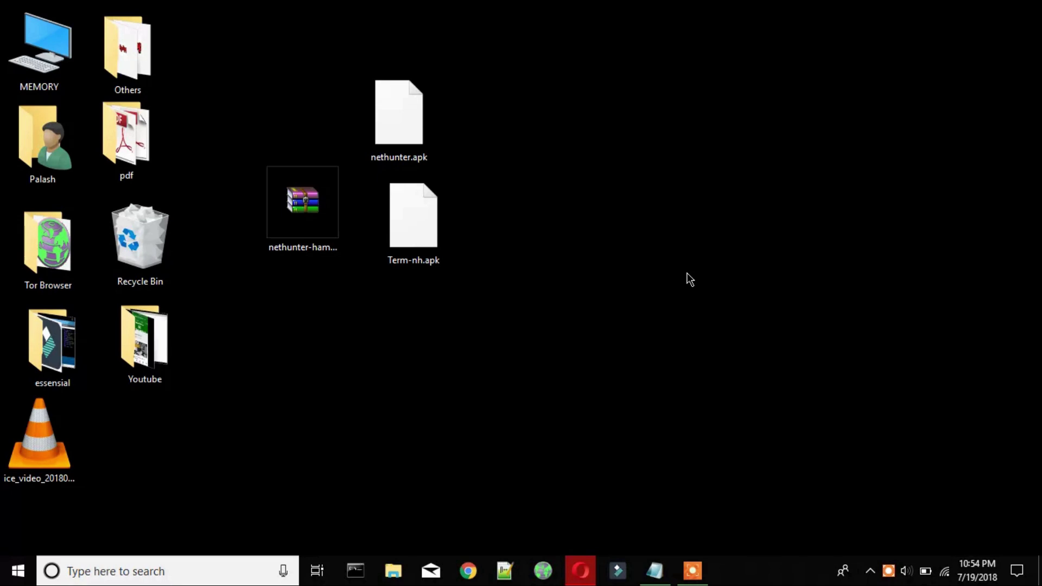
pyautogui.moveTo(478, 276); pyautogui.dragTo(290, 112)
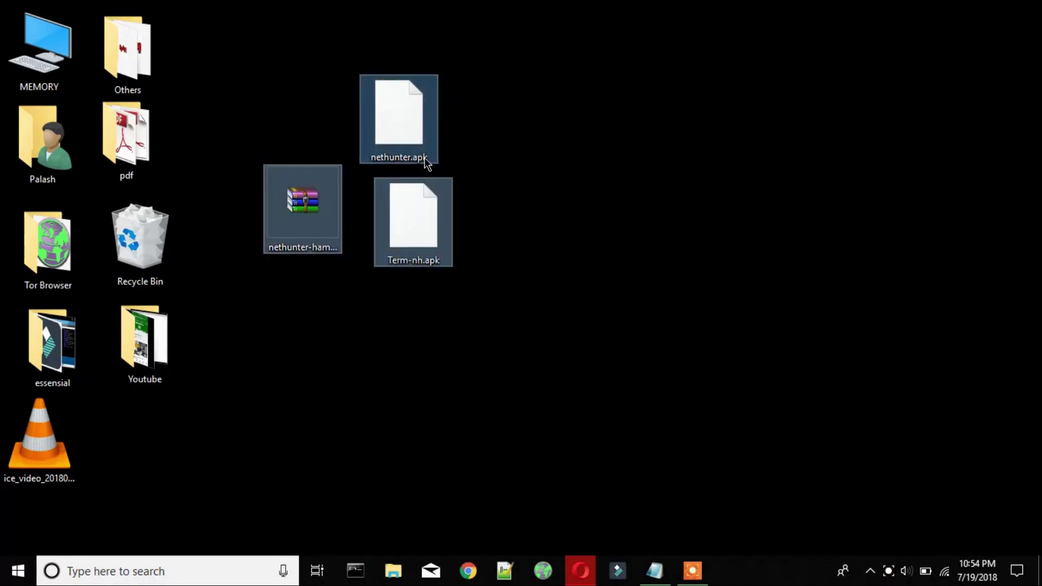
pyautogui.click(479, 216)
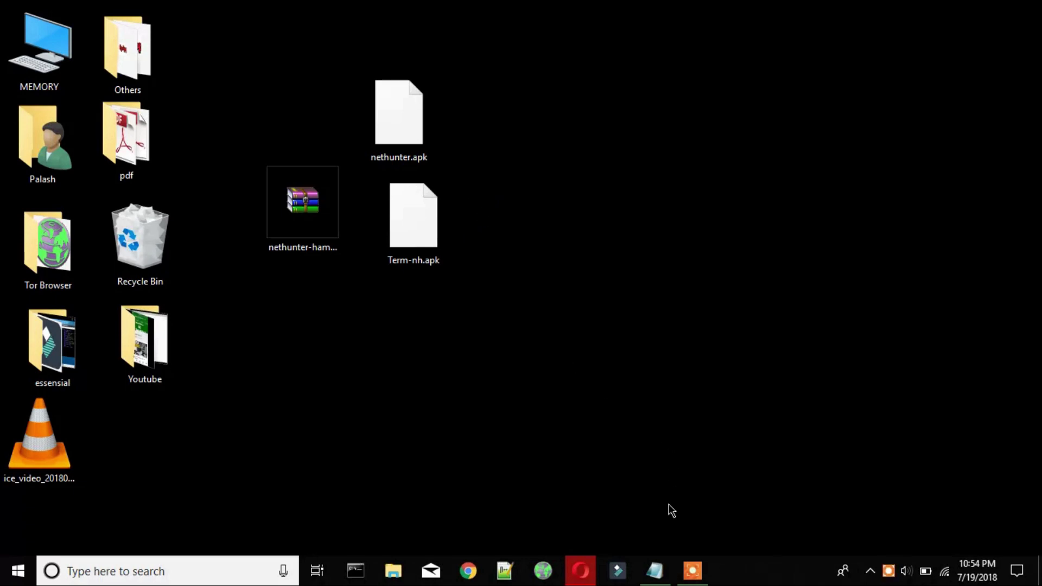
# Open the kunj.txt notes and copy the Nethunter Rom download link.
pyautogui.click(654, 570)
pyautogui.moveTo(449, 169); pyautogui.dragTo(296, 166)
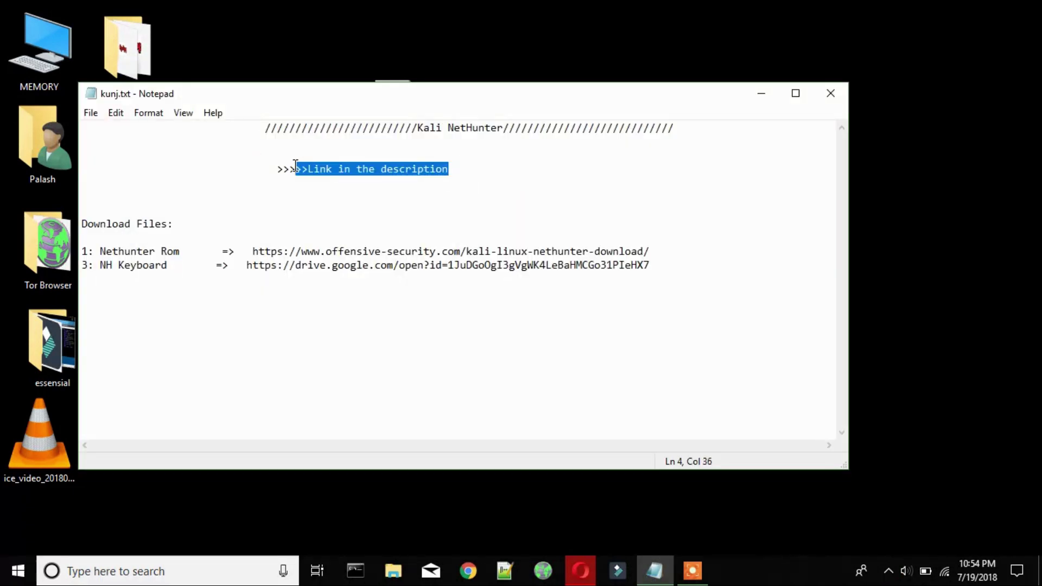
pyautogui.click(399, 181)
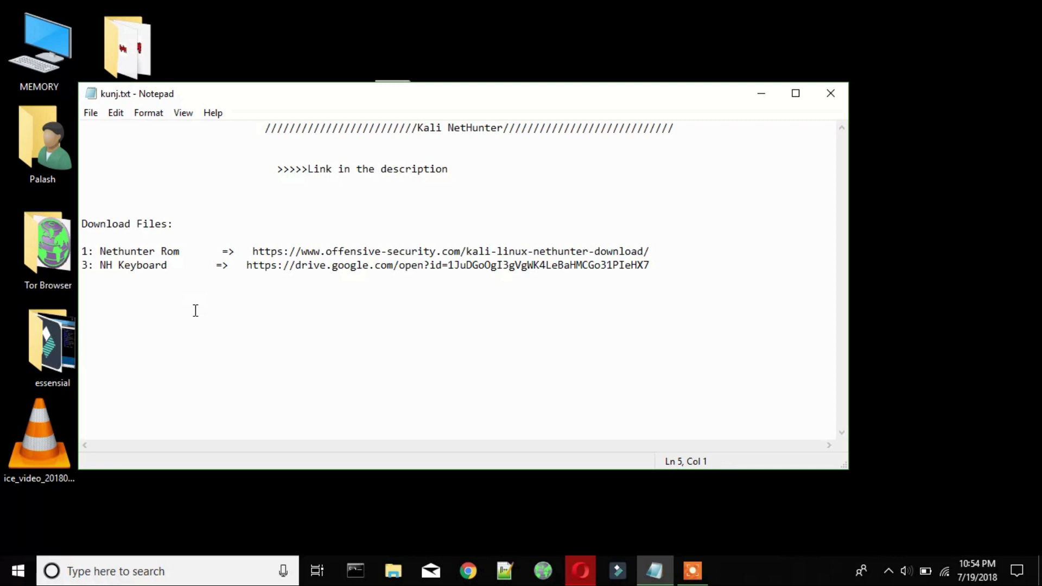
pyautogui.moveTo(185, 250); pyautogui.dragTo(100, 247)
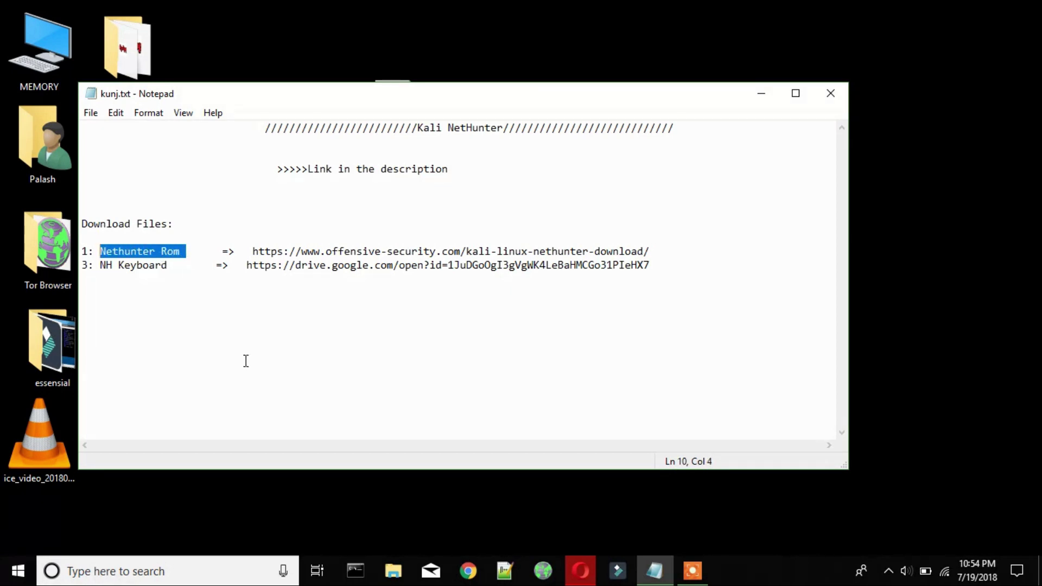
pyautogui.moveTo(652, 246); pyautogui.dragTo(251, 251)
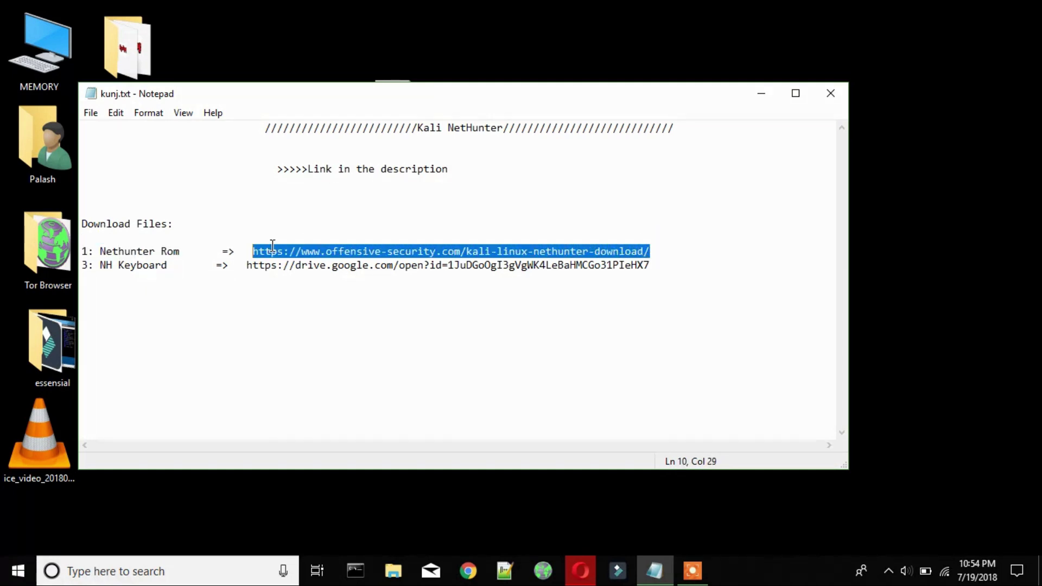
pyautogui.rightClick(272, 246)
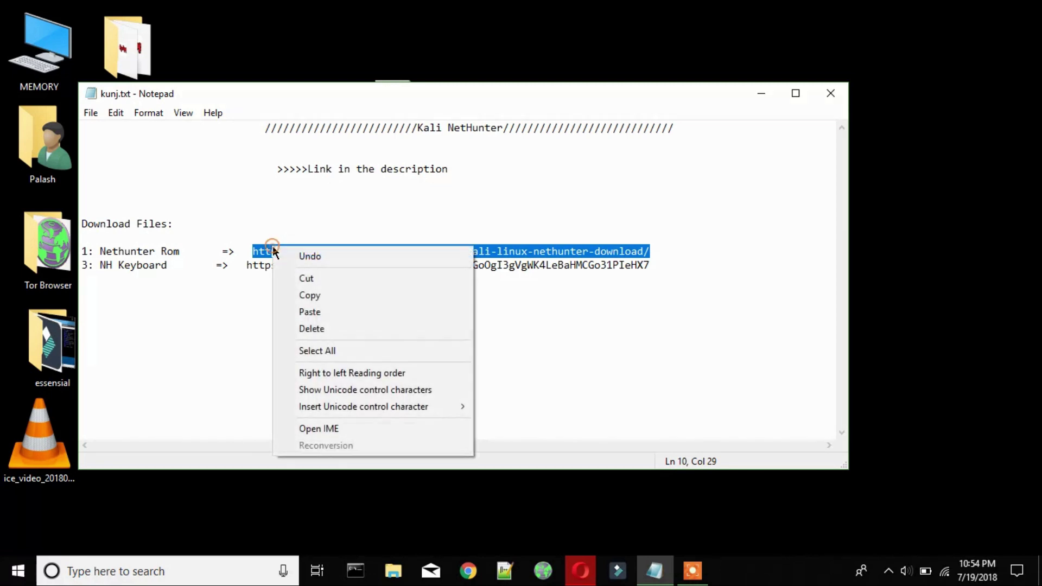
pyautogui.click(314, 295)
pyautogui.click(668, 253)
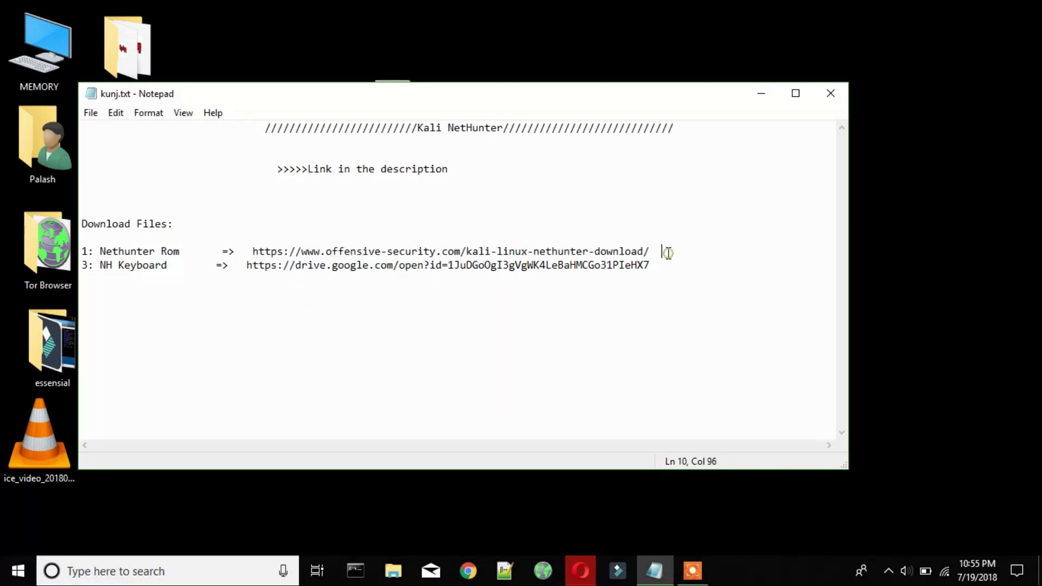
# Switch to Opera and load the copied Kali Linux NetHunter download page from offensive-security.com.
pyautogui.click(580, 570)
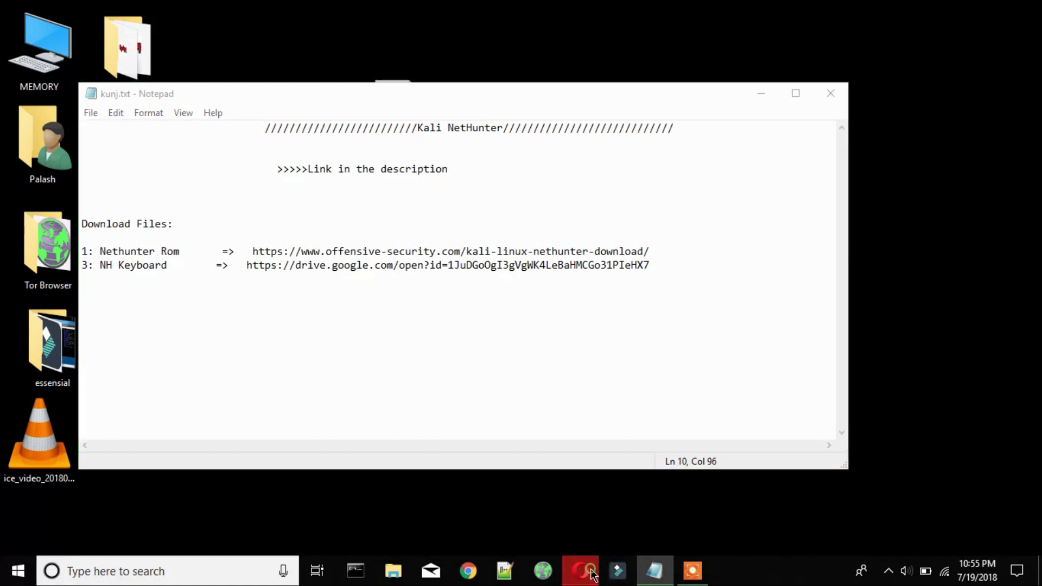
pyautogui.click(206, 40)
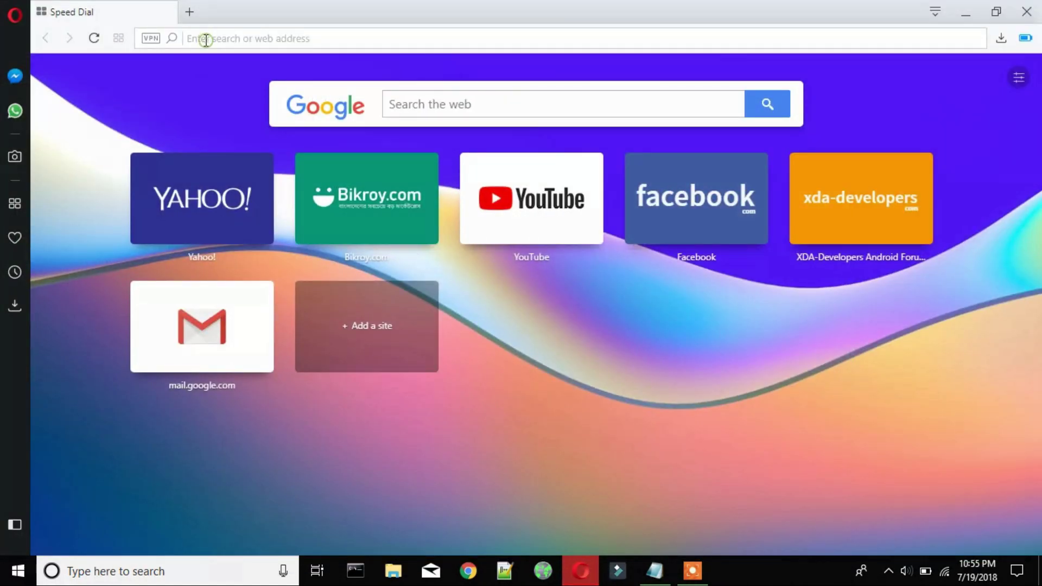
pyautogui.hotkey('ctrl', 'v')
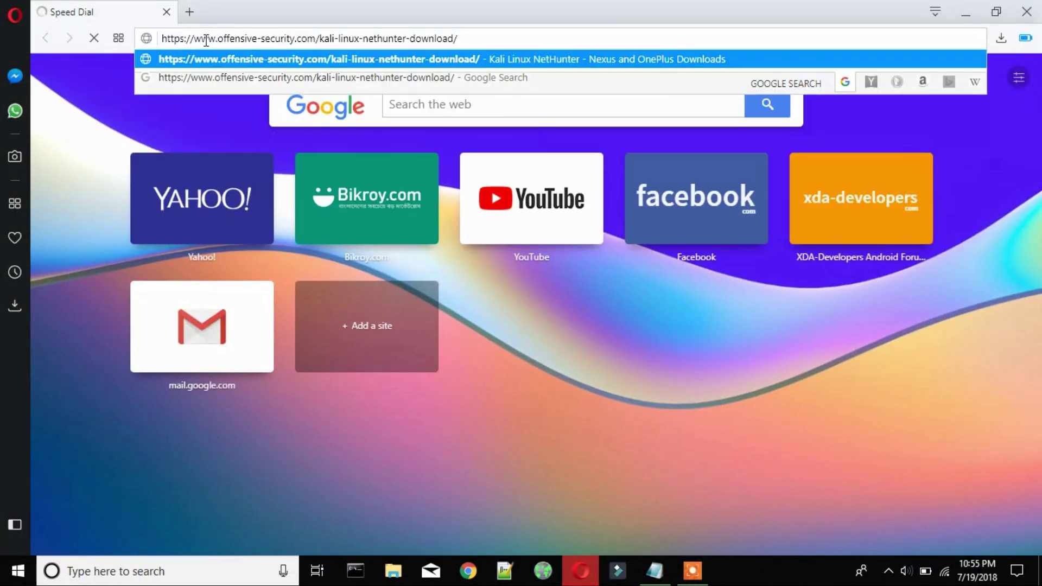
pyautogui.press('Return')
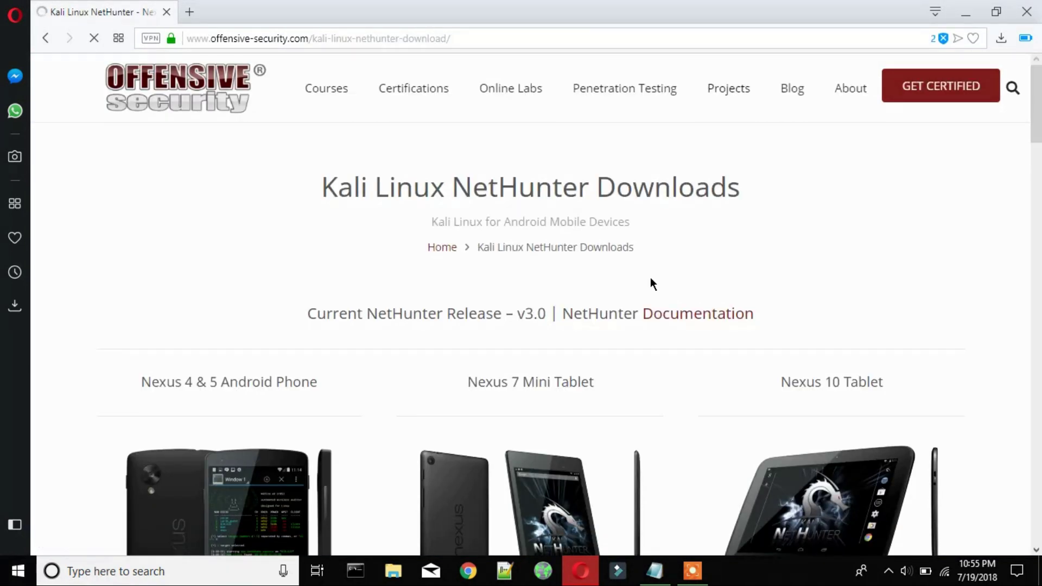
# Start the ZIP download of the Nexus 5 Lollipop image from the NetHunter table and cancel it.
pyautogui.moveTo(1038, 130); pyautogui.dragTo(1038, 307)
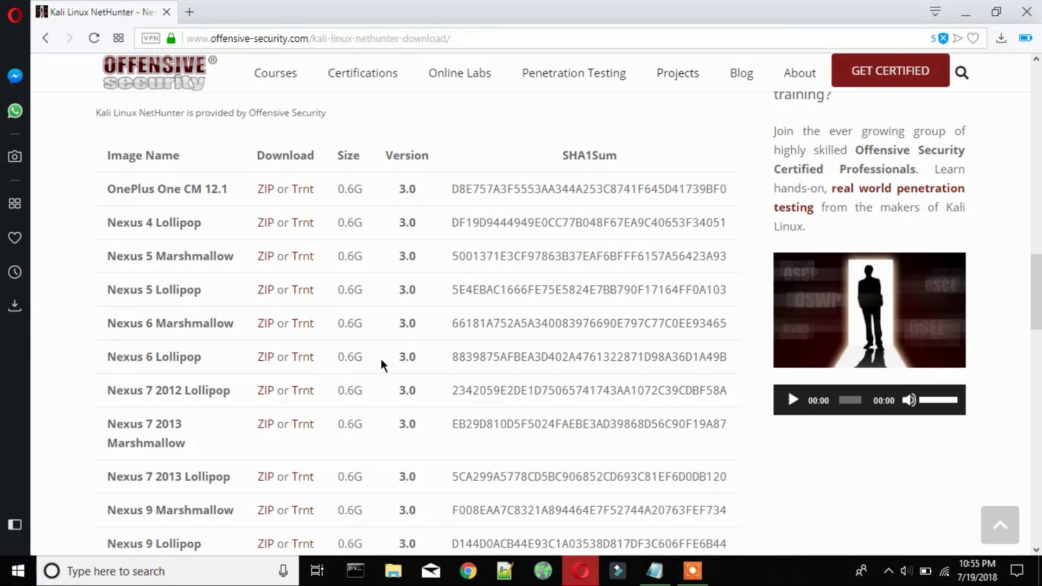
pyautogui.tripleClick(148, 291)
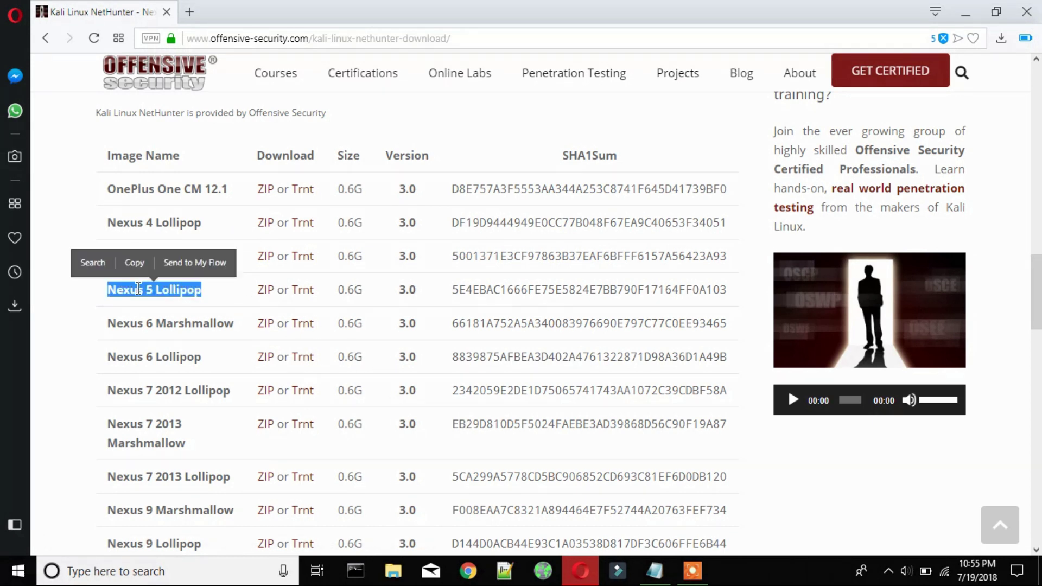
pyautogui.hotkey('ctrl', 'c')
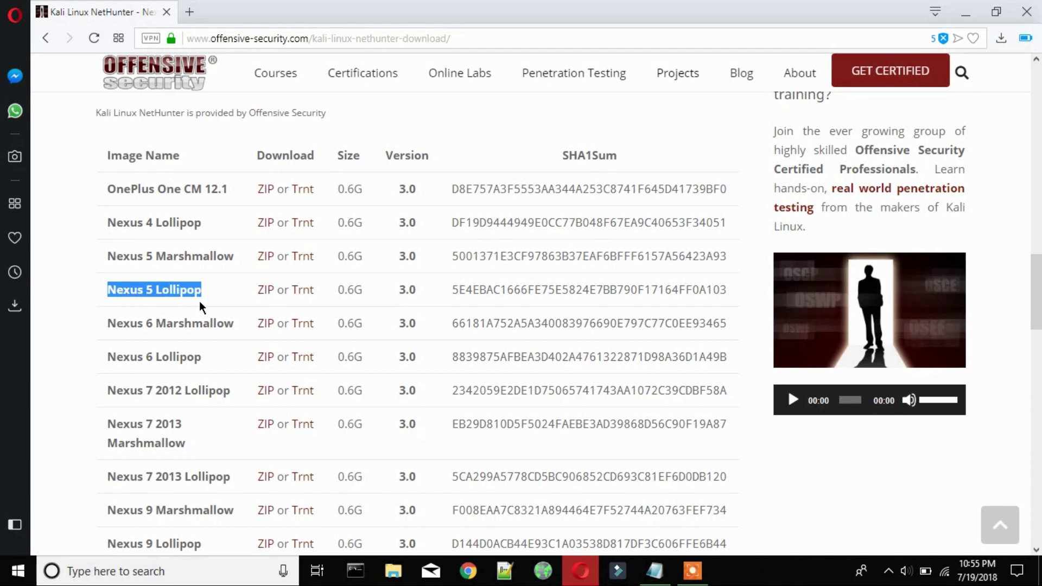
pyautogui.click(264, 294)
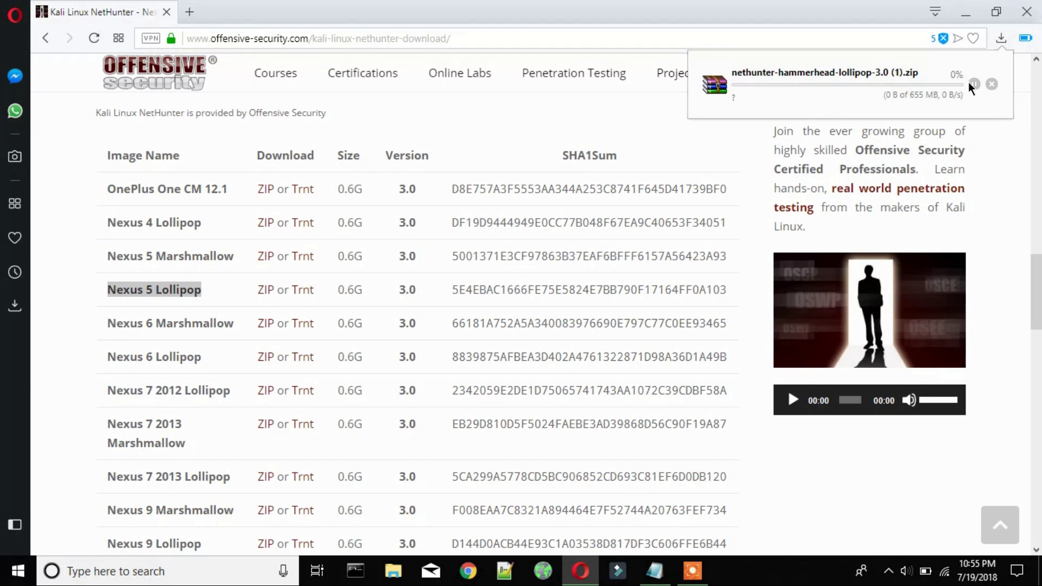
pyautogui.click(975, 85)
pyautogui.click(992, 84)
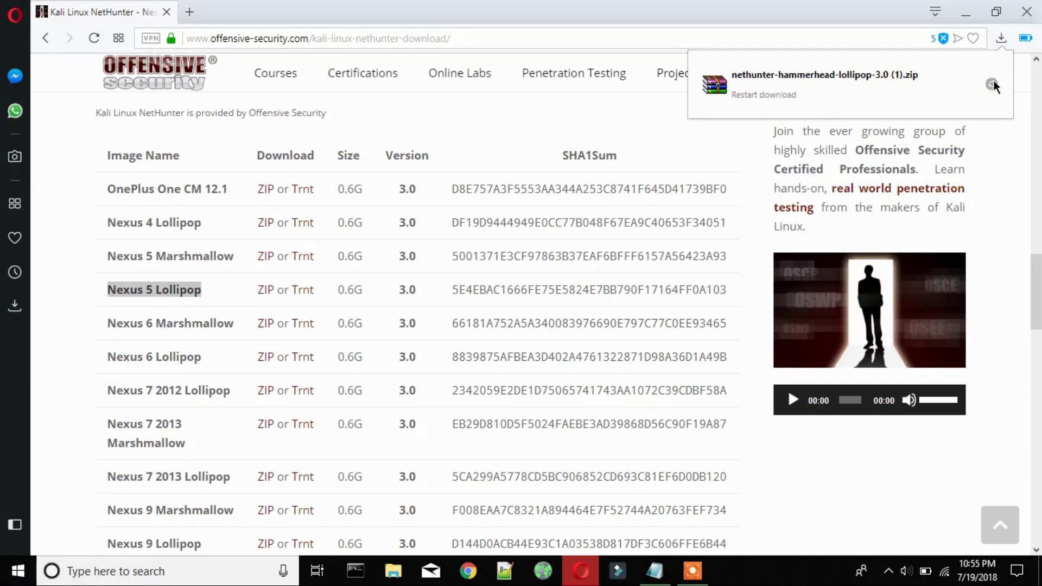
# Minimize the browser and the notes, and move the nethunter-hammerhead-lollipop-3.0.zip archive away from the APK files on the desktop.
pyautogui.click(964, 12)
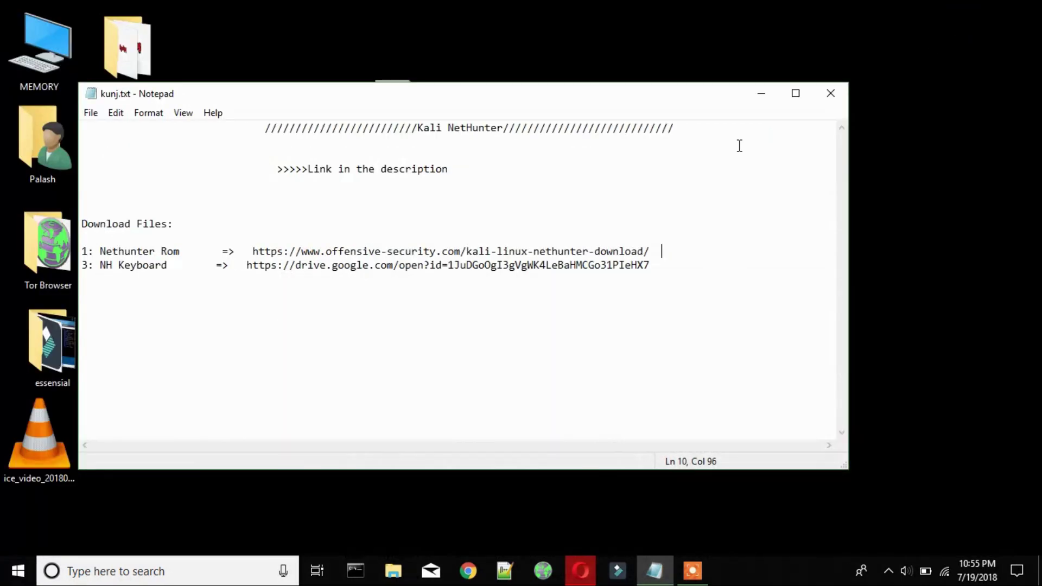
pyautogui.click(759, 93)
pyautogui.moveTo(315, 230); pyautogui.dragTo(629, 134)
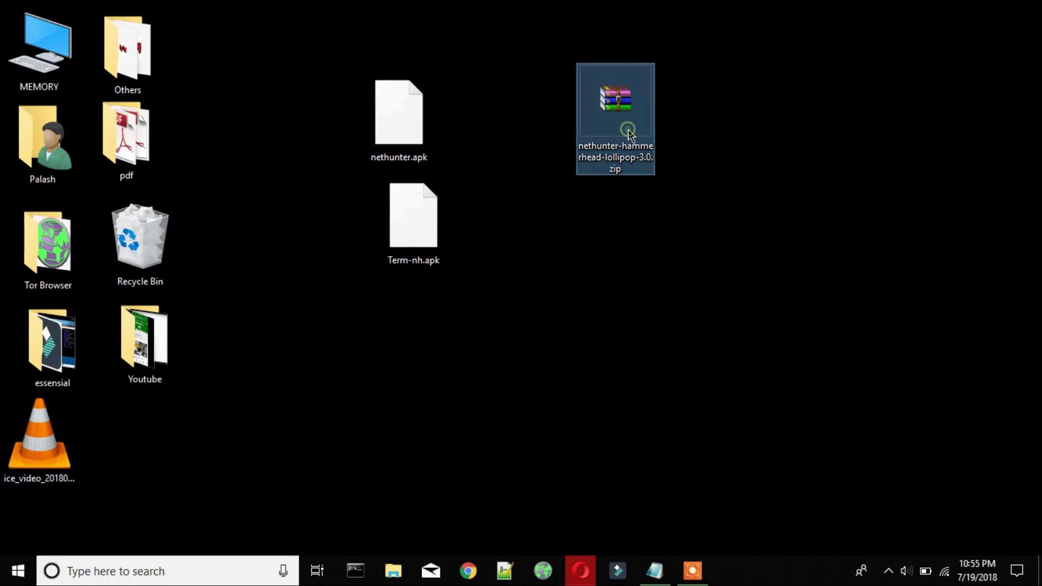
# Check the file size of nethunter-hammerhead-lollipop-3.0.zip in its properties and close them.
pyautogui.rightClick(630, 134)
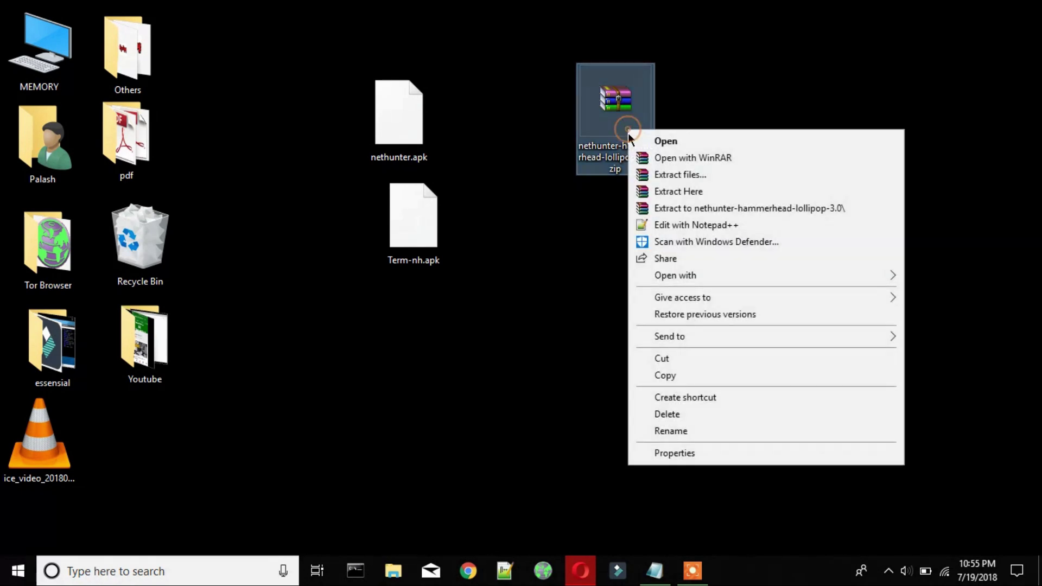
pyautogui.click(690, 450)
pyautogui.click(761, 197)
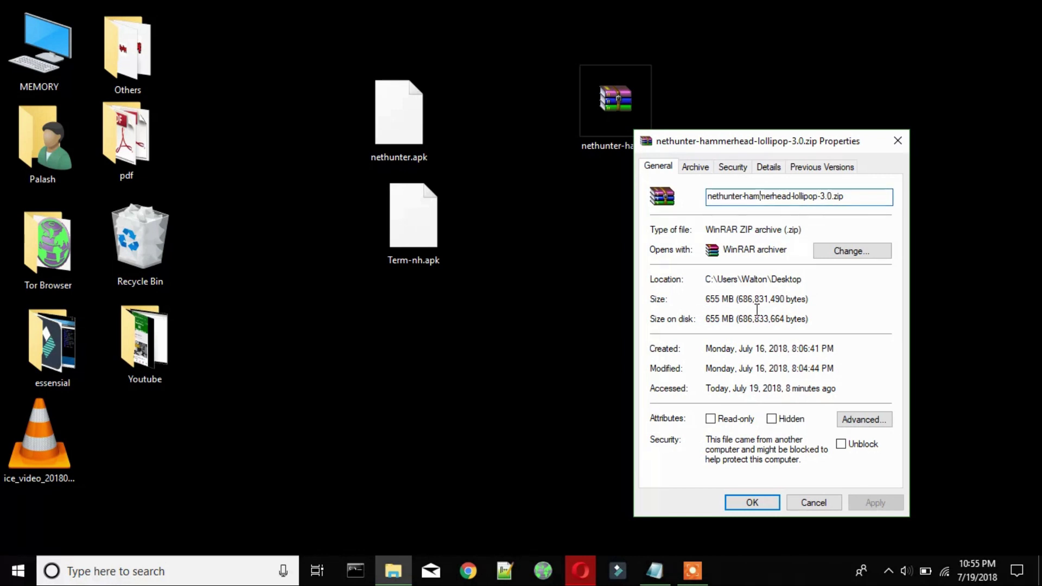
pyautogui.moveTo(724, 302); pyautogui.dragTo(698, 298)
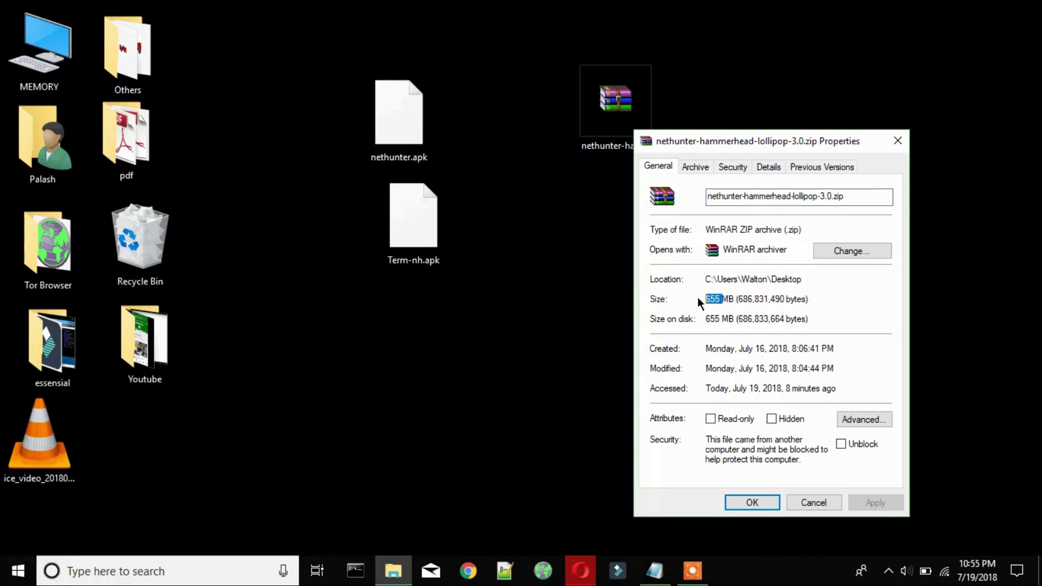
pyautogui.click(711, 307)
pyautogui.click(901, 141)
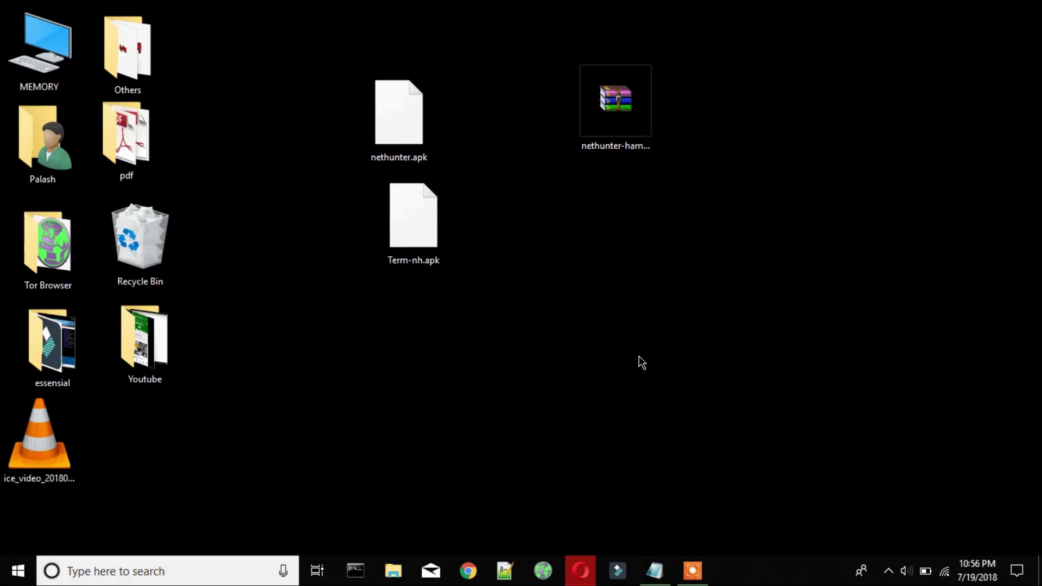
# Move Term-nh.apk slightly lower on the desktop, and copy the NH Keyboard link from the kunj.txt notes.
pyautogui.moveTo(408, 217); pyautogui.dragTo(405, 263)
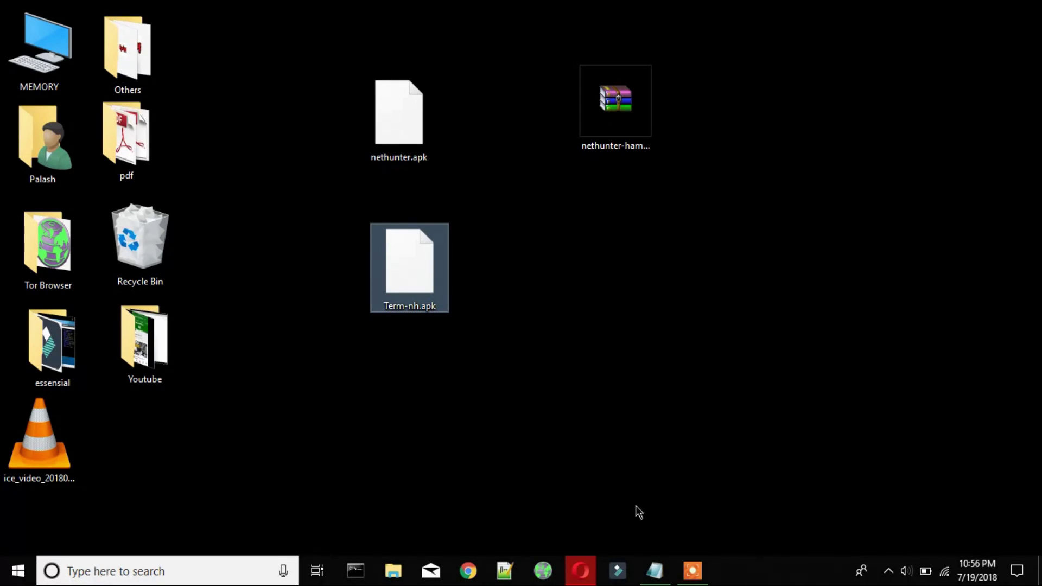
pyautogui.click(660, 572)
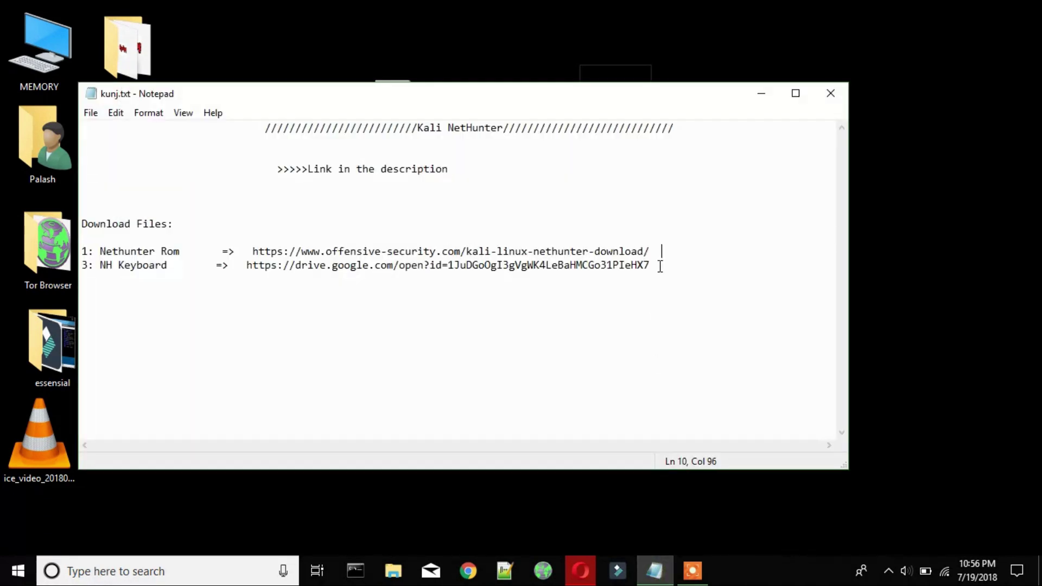
pyautogui.click(660, 267)
pyautogui.click(624, 276)
pyautogui.moveTo(648, 266); pyautogui.dragTo(246, 265)
pyautogui.rightClick(246, 265)
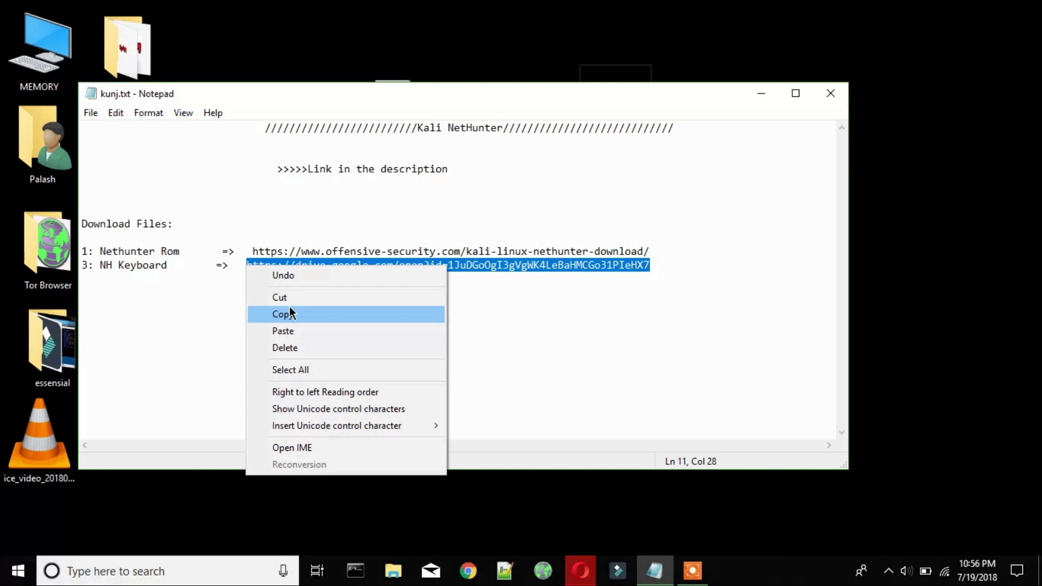
pyautogui.click(290, 307)
# Switch to Opera and load the copied NH Keyboard Google Drive link in a new tab.
pyautogui.click(587, 567)
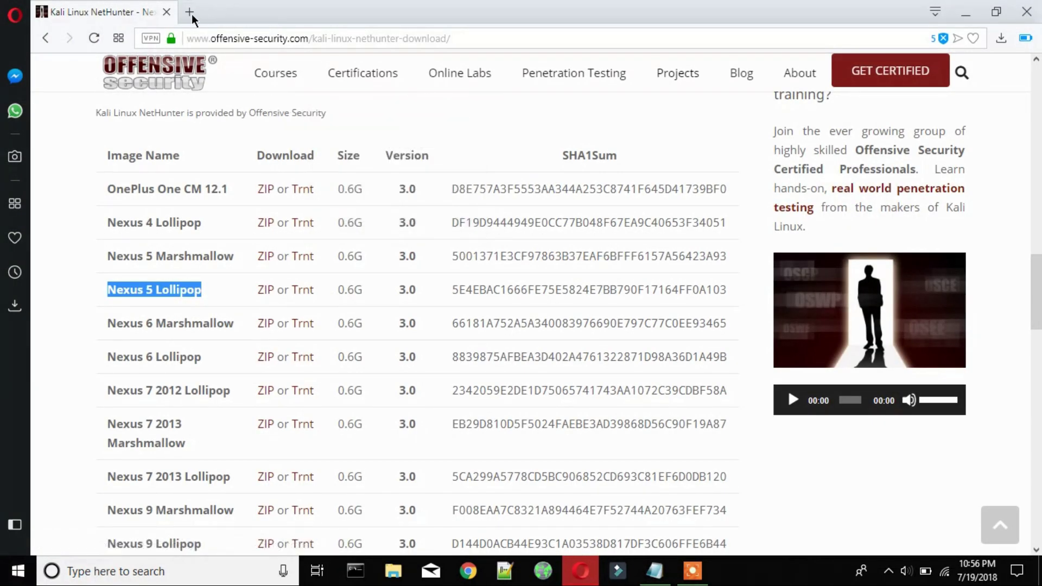
pyautogui.click(188, 12)
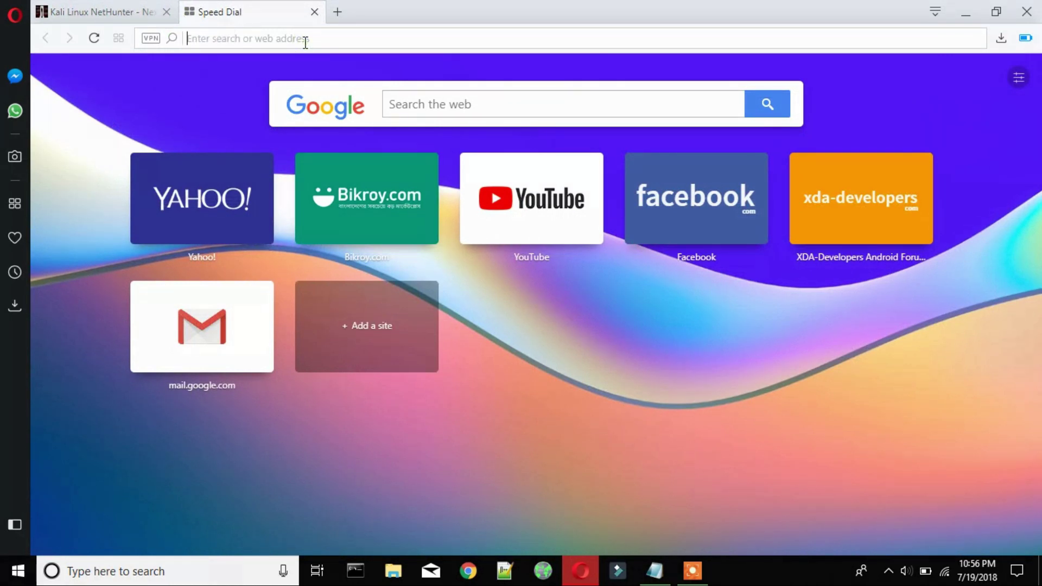
pyautogui.hotkey('ctrl', 'v')
pyautogui.press('Return')
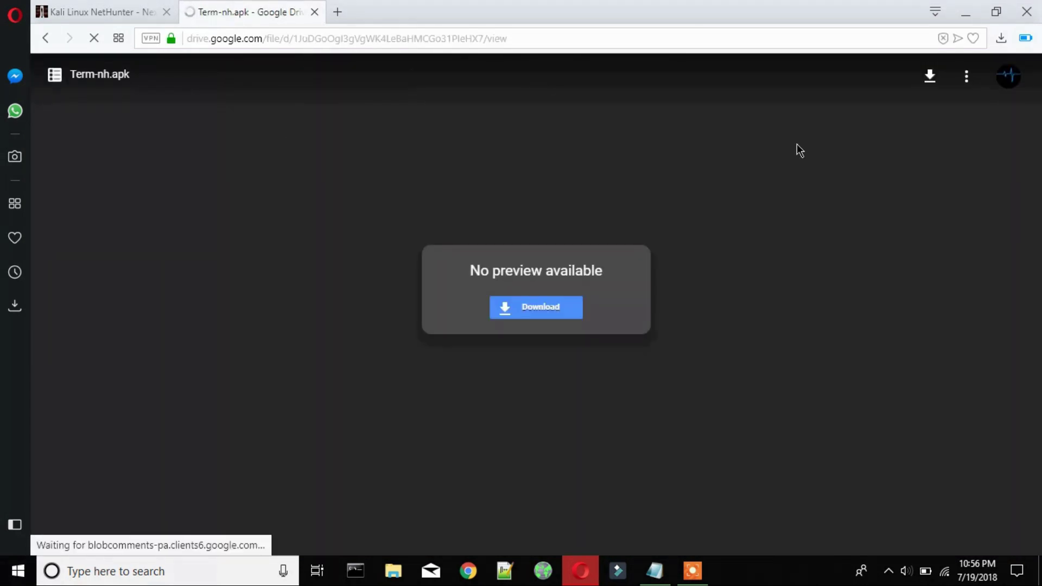
# Download Term-nh.apk from its Google Drive page.
pyautogui.click(930, 77)
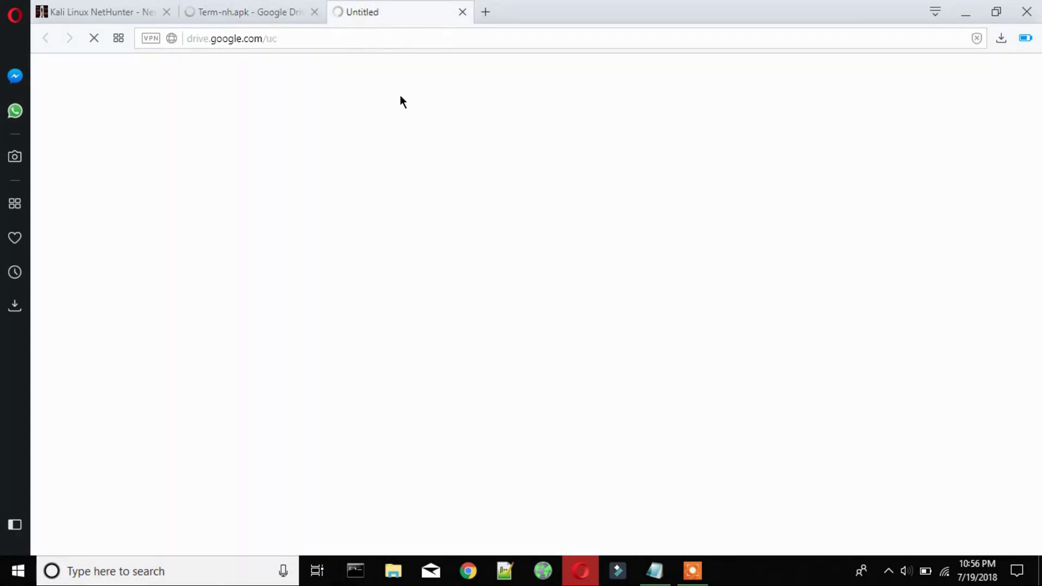
pyautogui.click(285, 9)
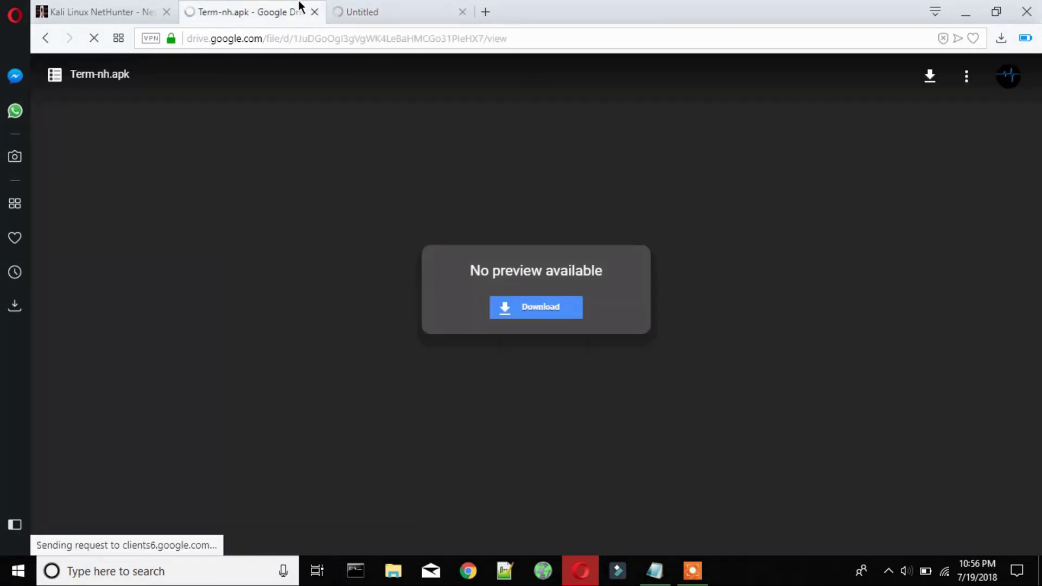
pyautogui.click(358, 11)
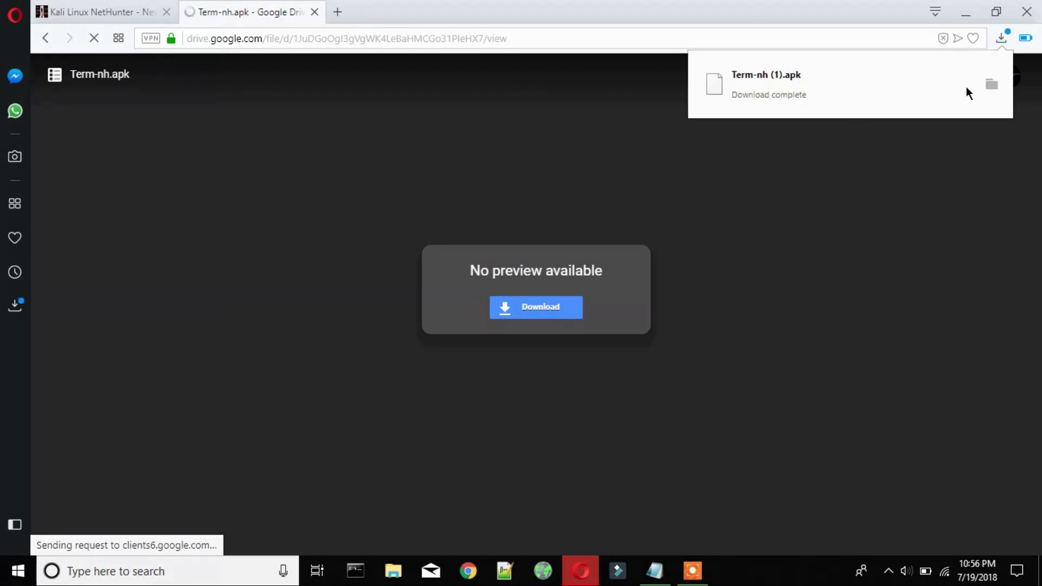
# Minimize the browser and the notes, and move Term-nh (1).apk just below Term-nh.apk on the desktop.
pyautogui.click(967, 20)
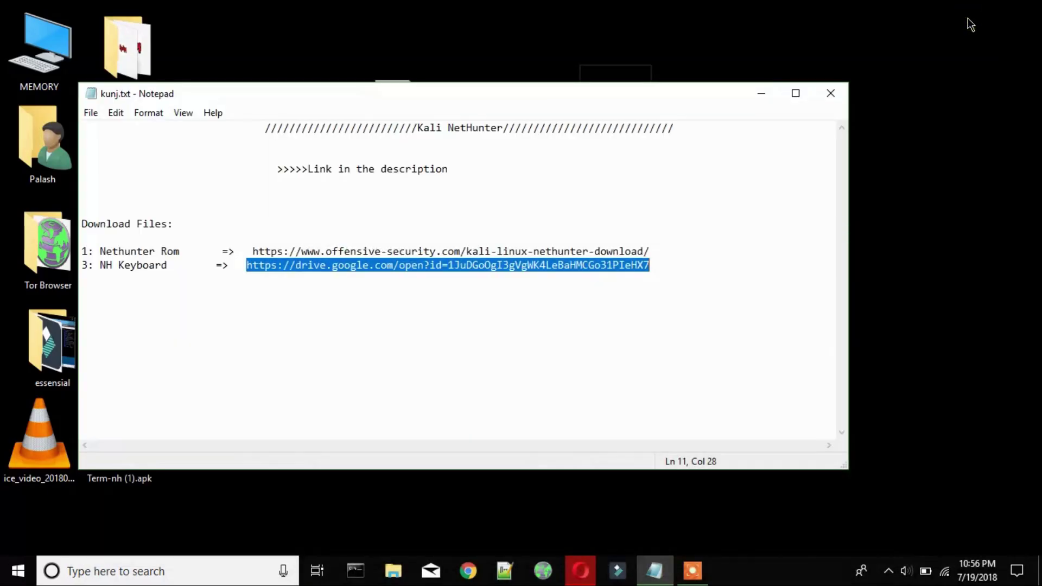
pyautogui.click(776, 101)
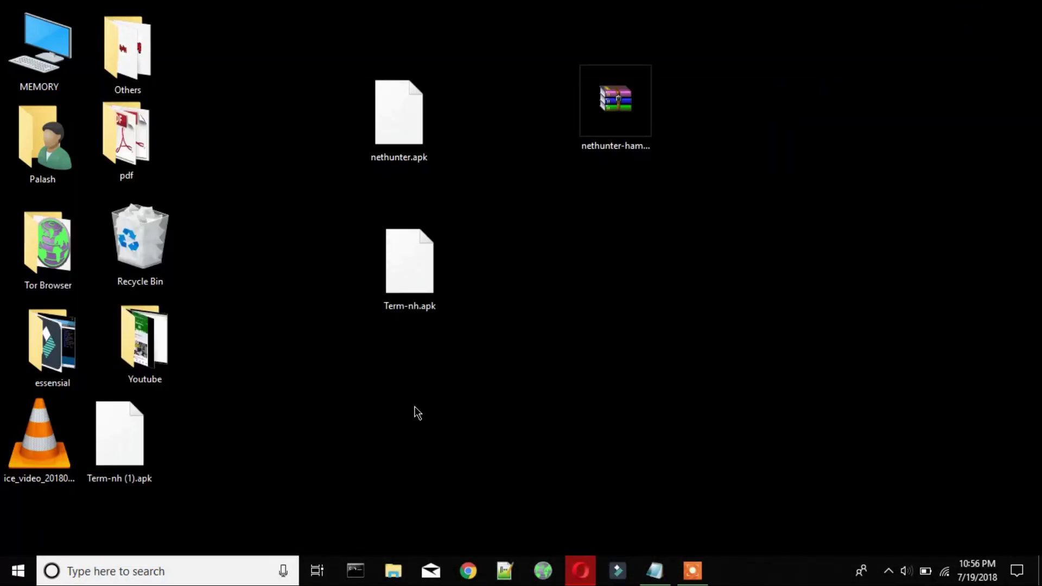
pyautogui.moveTo(133, 476); pyautogui.dragTo(370, 417)
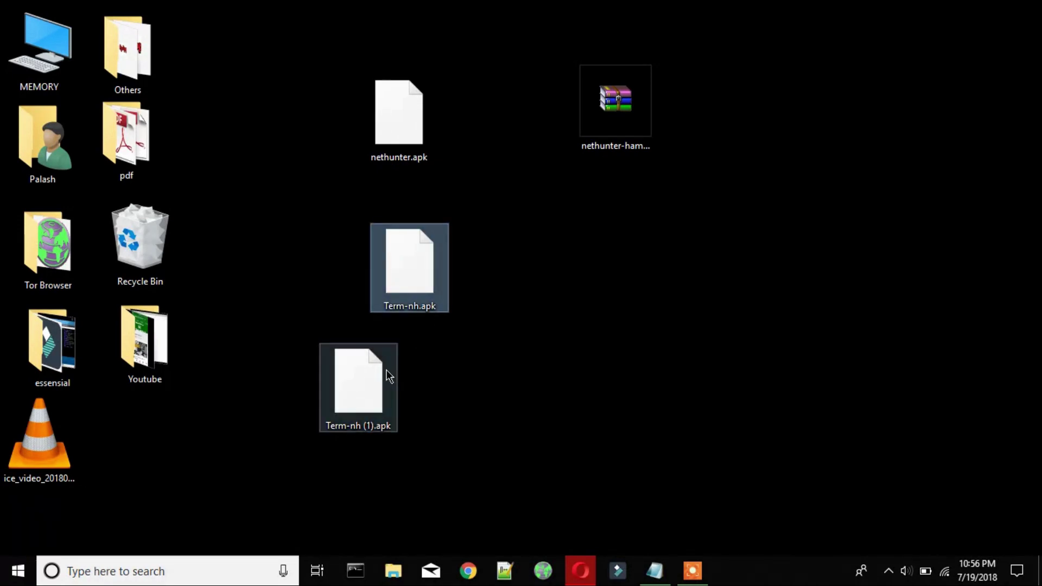
# Move Term-nh (1).apk away from Term-nh.apk on the desktop, and check the size in Term-nh.apk's file properties.
pyautogui.moveTo(389, 377); pyautogui.dragTo(242, 426)
pyautogui.click(396, 290)
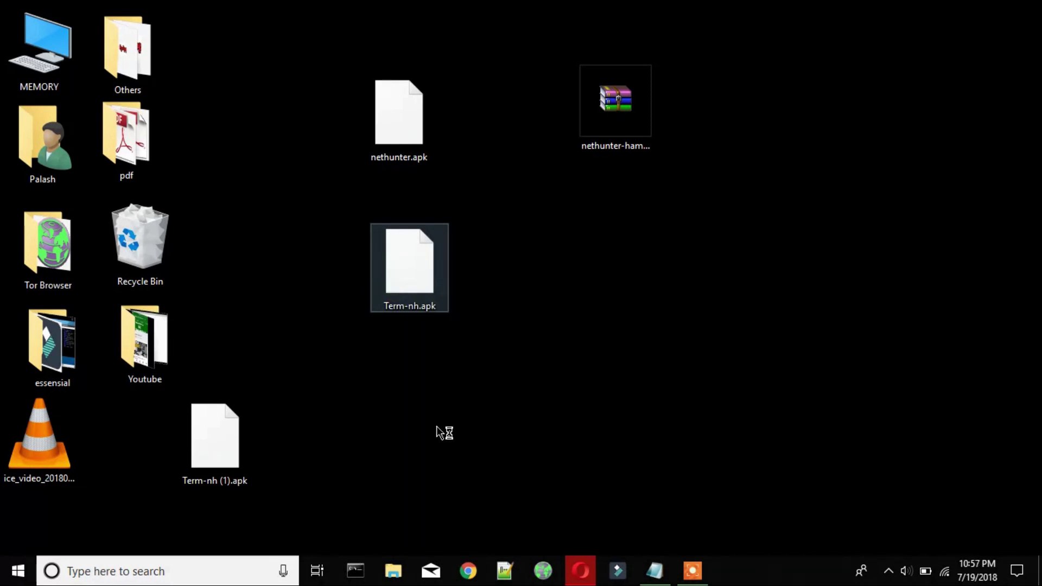
pyautogui.hotkey('shift', 'F10')
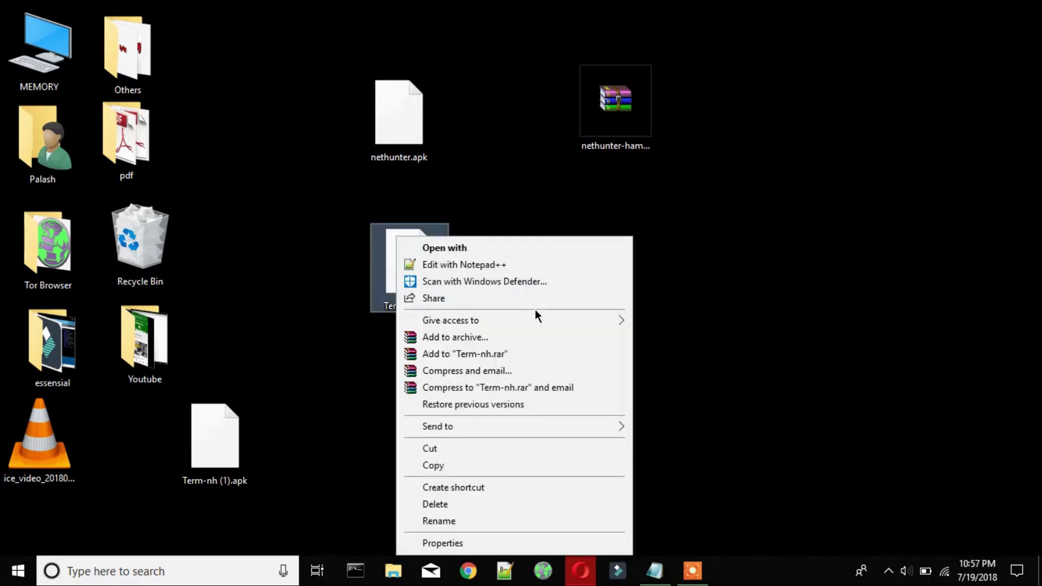
pyautogui.click(460, 541)
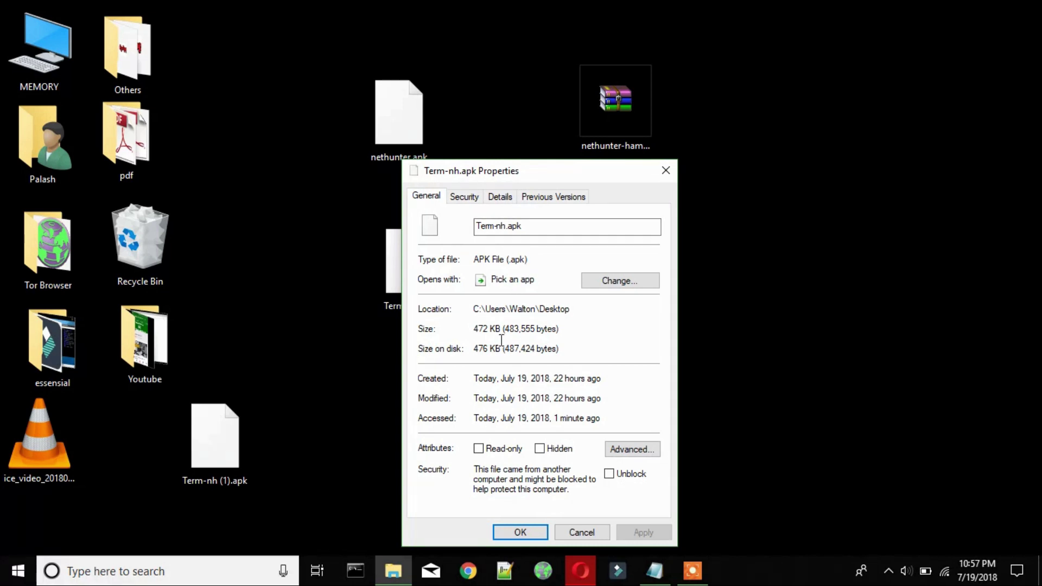
pyautogui.click(673, 171)
# Place Term-nh (1).apk below the Youtube folder and Term-nh.apk beside nethunter.apk on the desktop.
pyautogui.moveTo(217, 448); pyautogui.dragTo(146, 434)
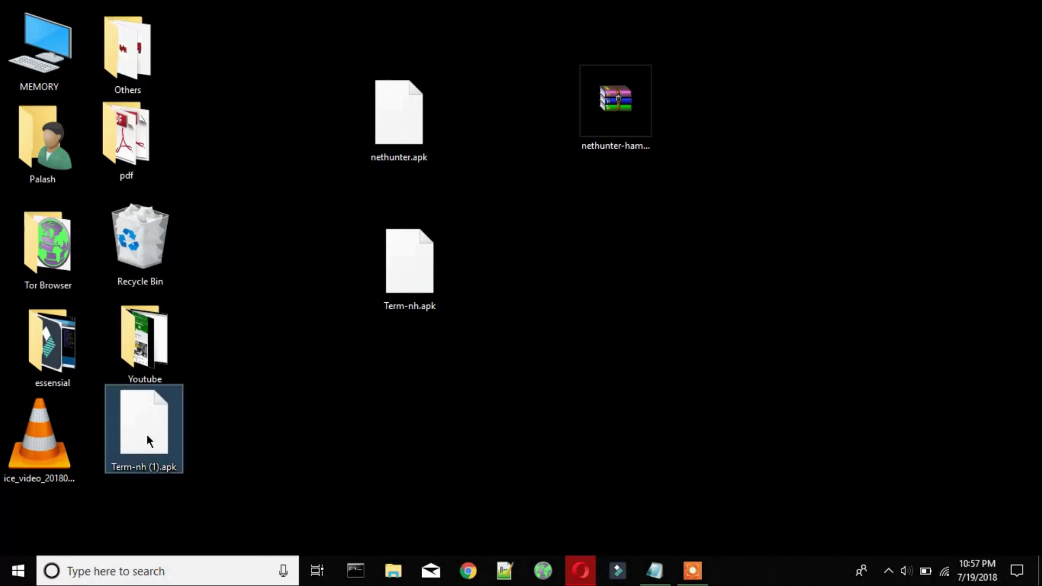
pyautogui.moveTo(413, 240); pyautogui.dragTo(327, 87)
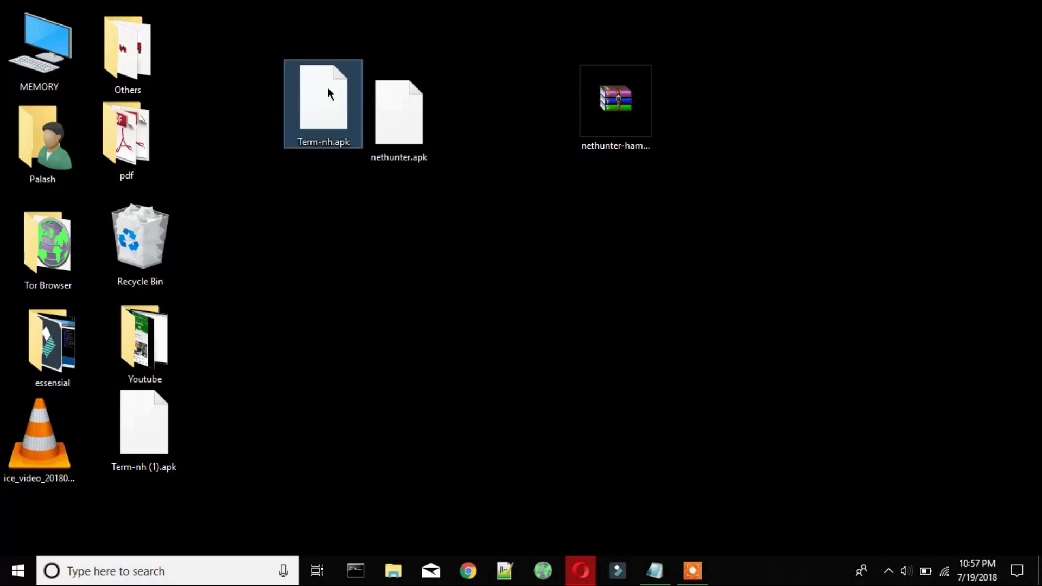
# Extract the nethunter-hammerhead-lollipop-3.0 archive directly onto the desktop.
pyautogui.doubleClick(594, 101)
pyautogui.rightClick(603, 100)
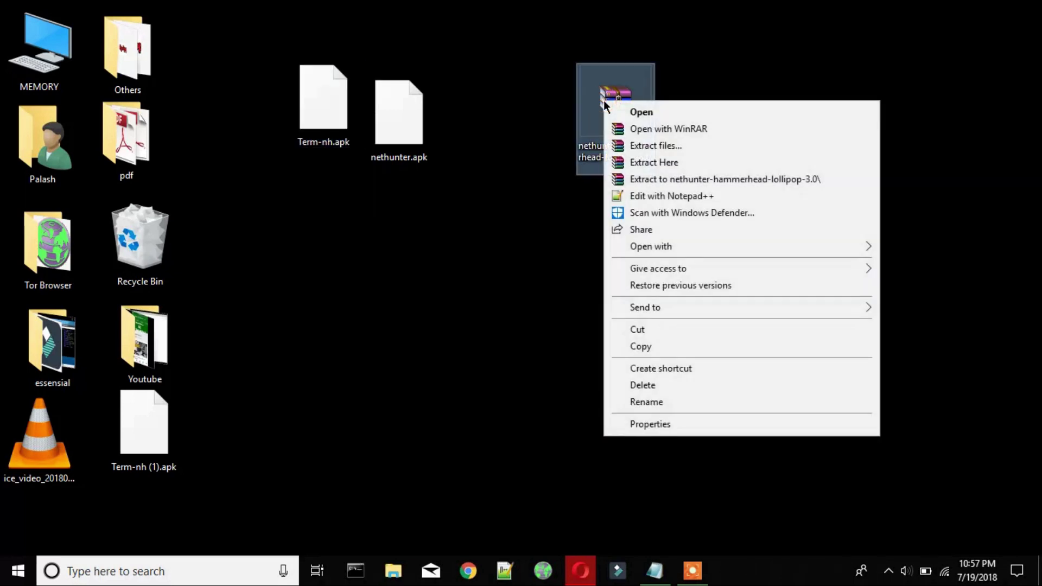
pyautogui.click(653, 163)
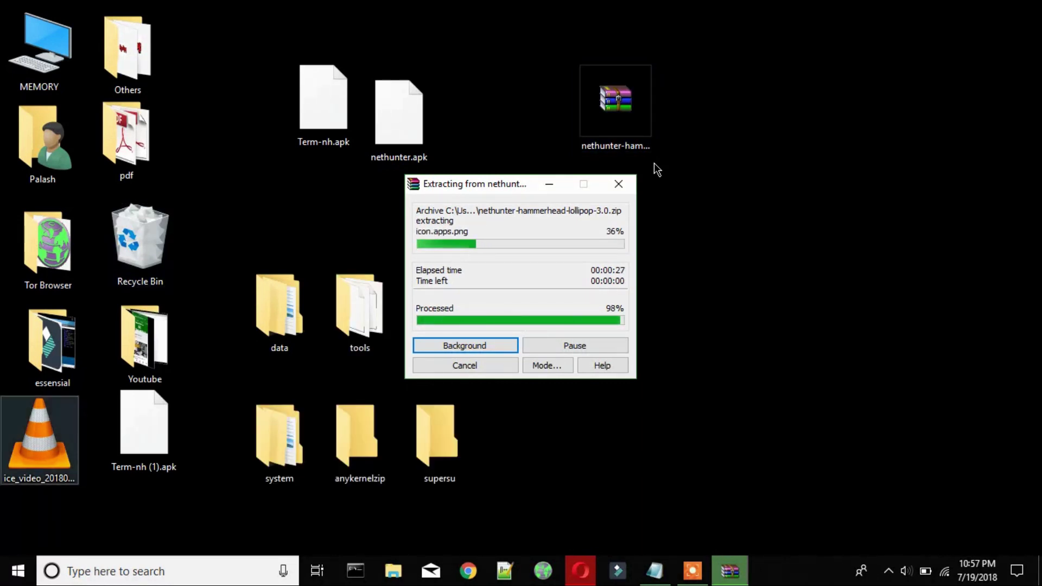
# Copy nethunter.apk from the app subfolder of the extracted data folder.
pyautogui.doubleClick(483, 289)
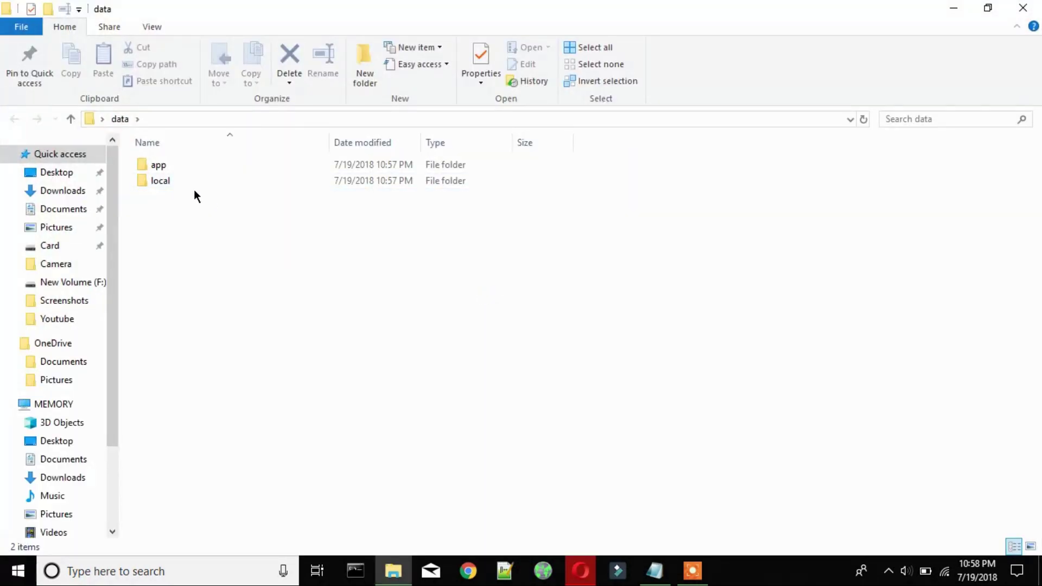
pyautogui.click(192, 166)
pyautogui.doubleClick(192, 166)
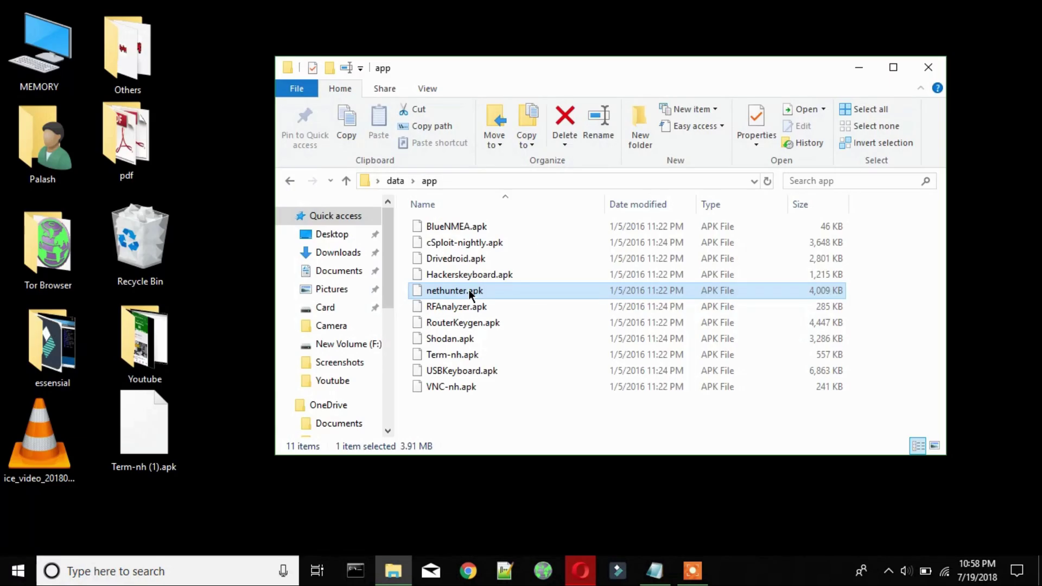
pyautogui.rightClick(470, 294)
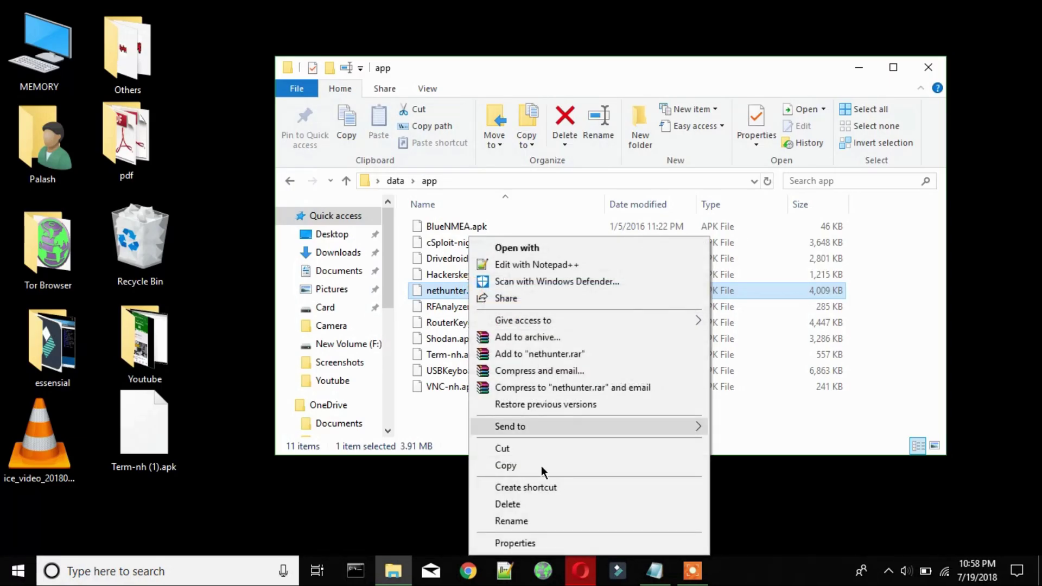
pyautogui.click(523, 464)
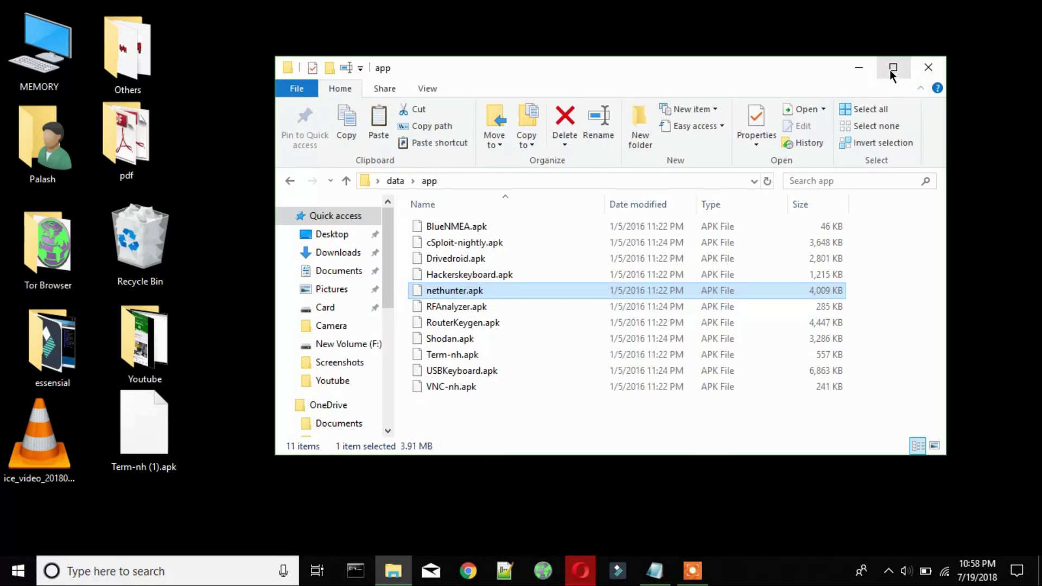
# Paste nethunter.apk onto the desktop, replacing the existing file, and place it above the data folder.
pyautogui.click(859, 68)
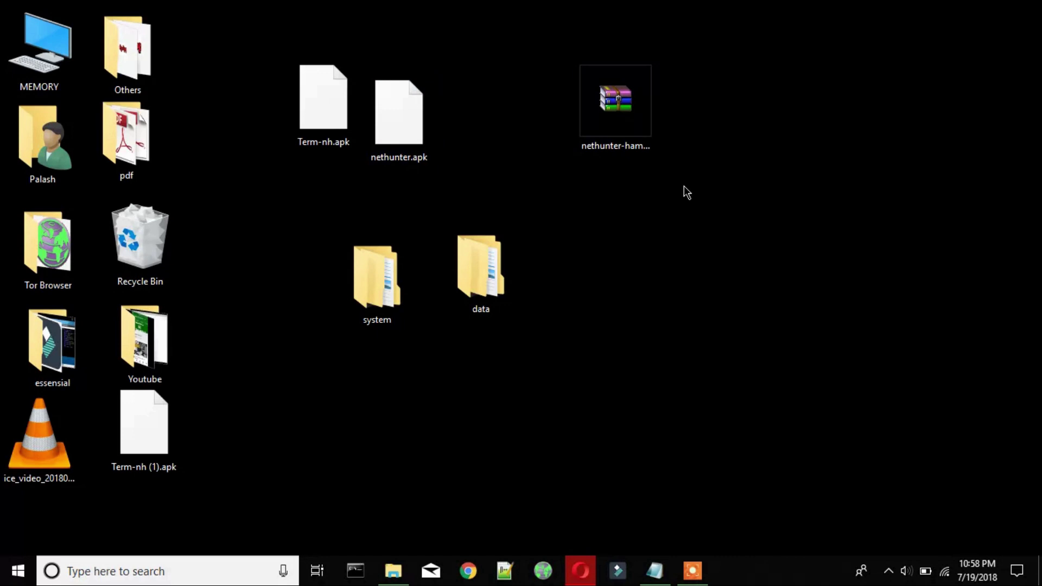
pyautogui.rightClick(668, 239)
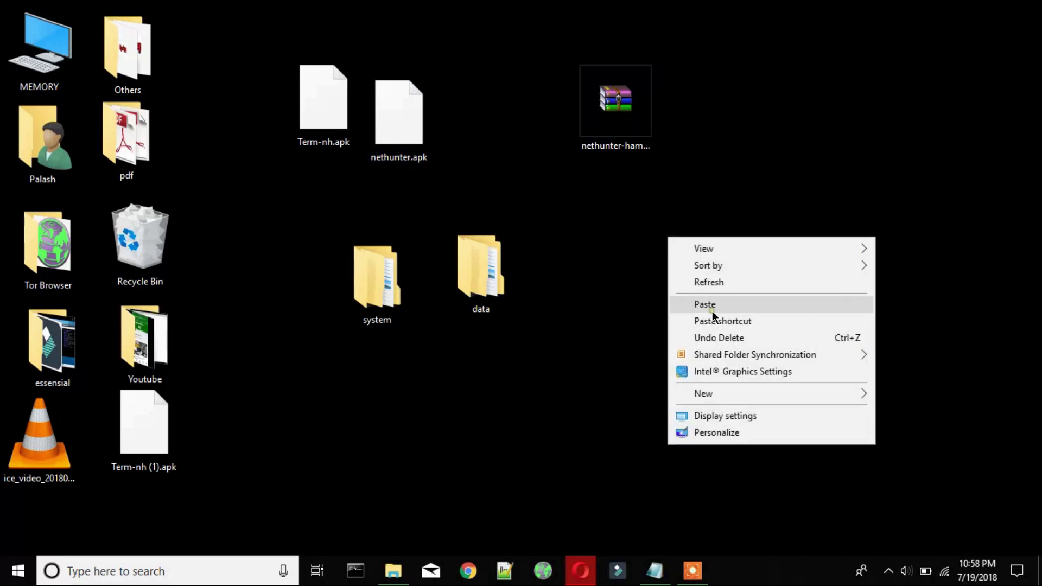
pyautogui.click(712, 311)
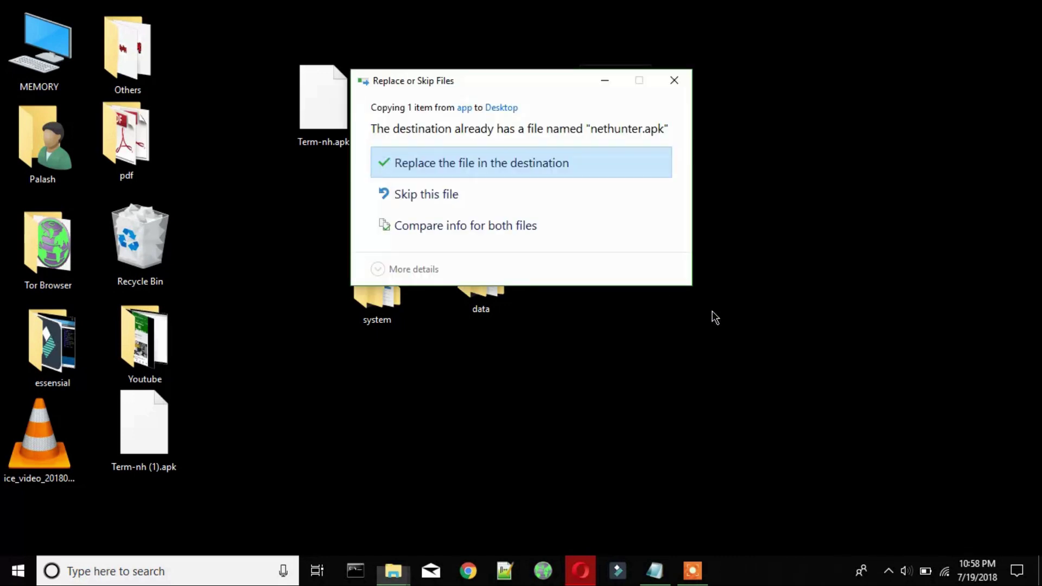
pyautogui.click(559, 164)
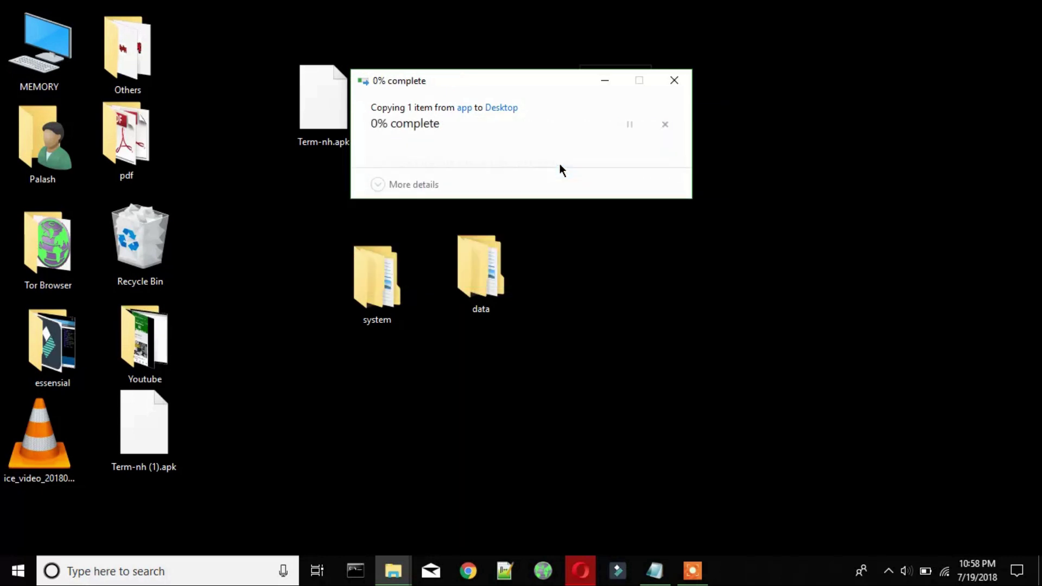
pyautogui.click(716, 187)
pyautogui.moveTo(716, 188); pyautogui.dragTo(517, 172)
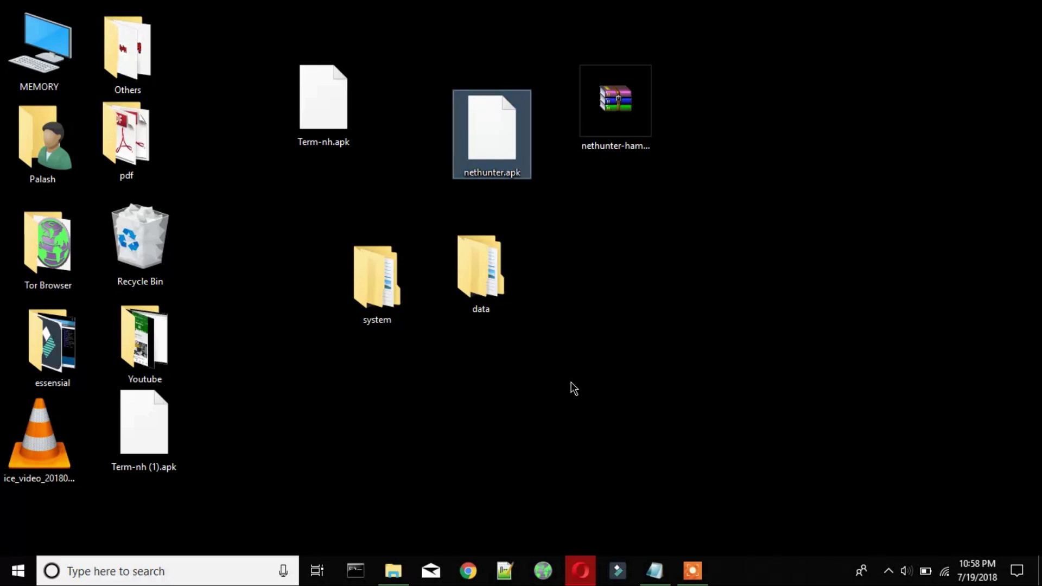
# Copy kalifs-full.tar.xz from the local subfolder of the extracted data folder.
pyautogui.doubleClick(476, 283)
pyautogui.doubleClick(475, 282)
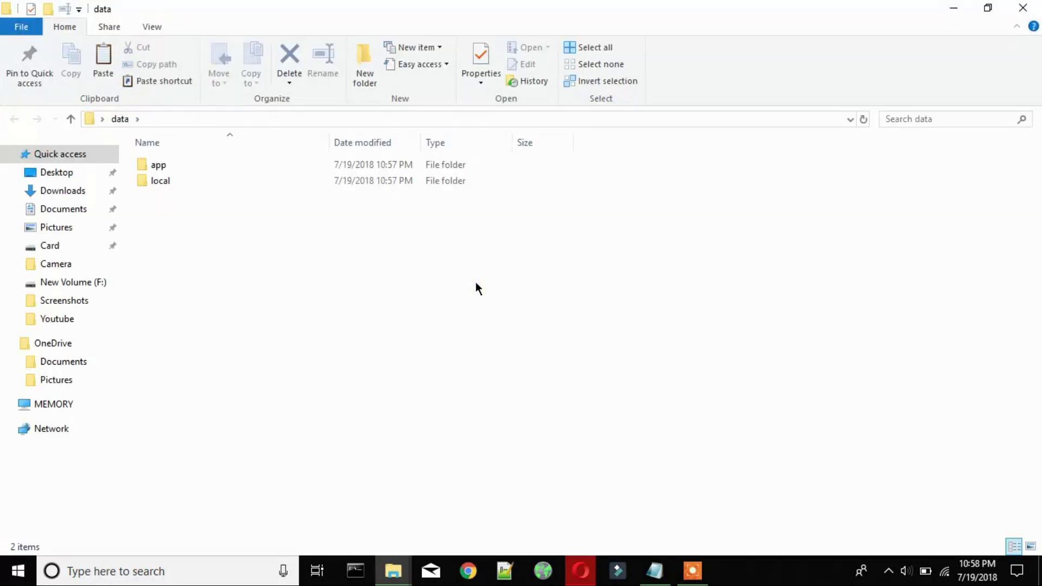
pyautogui.doubleClick(216, 182)
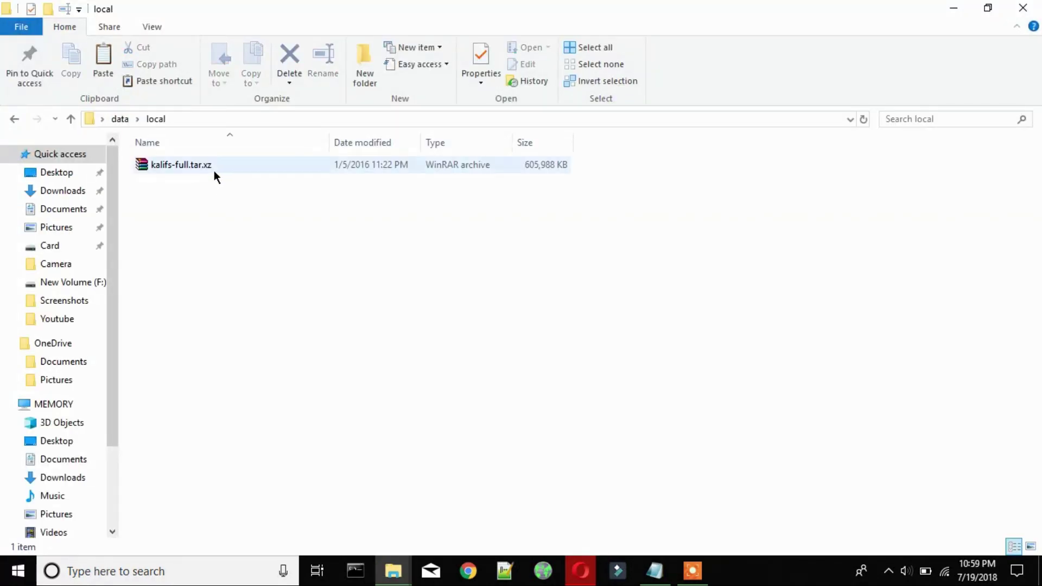
pyautogui.click(214, 170)
pyautogui.rightClick(213, 170)
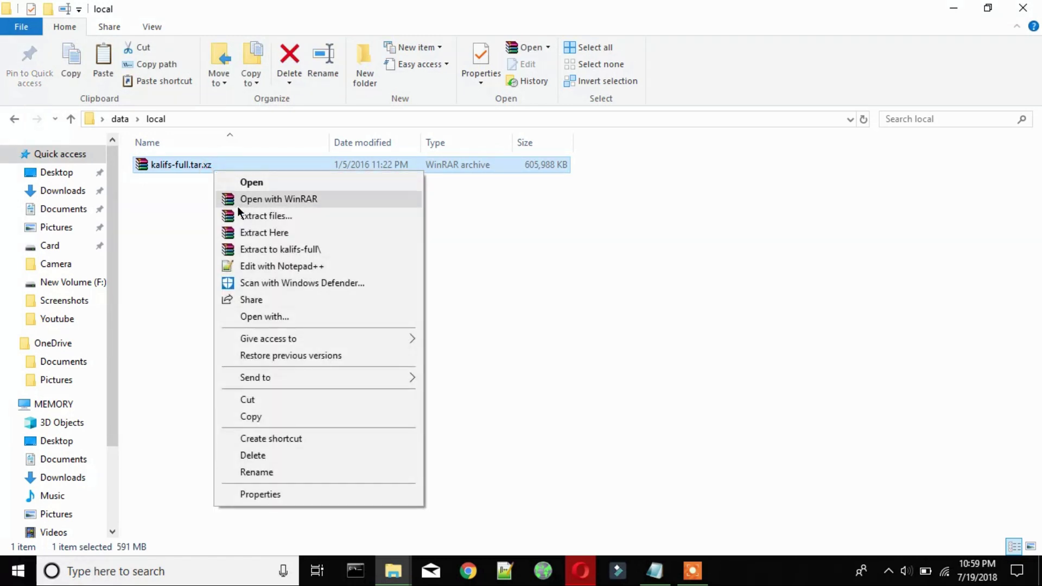
pyautogui.click(272, 416)
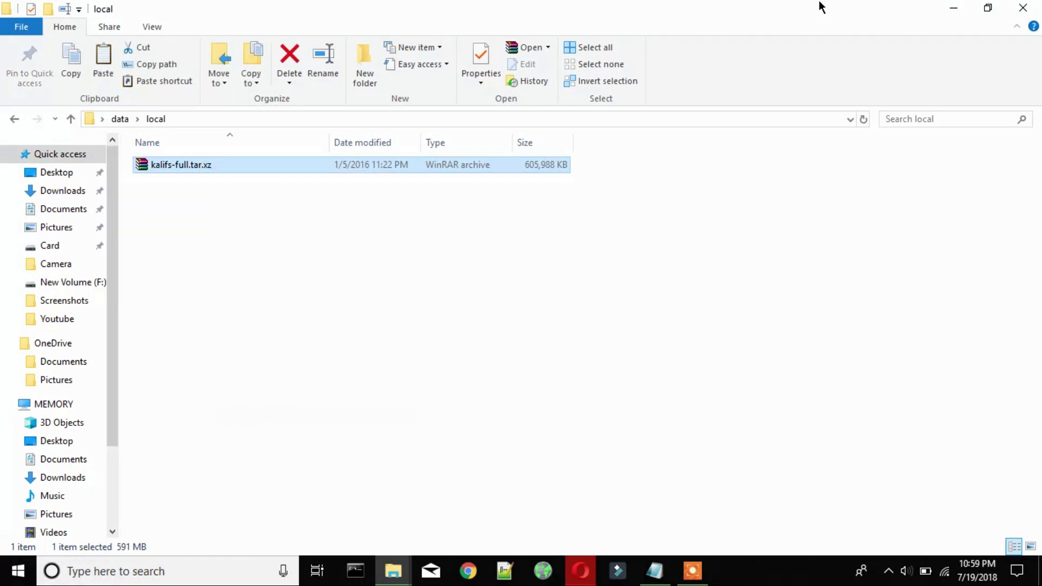
# Paste kalifs-full.tar.xz onto the desktop, and move it and nethunter.apk together into the empty area.
pyautogui.click(953, 7)
pyautogui.rightClick(709, 242)
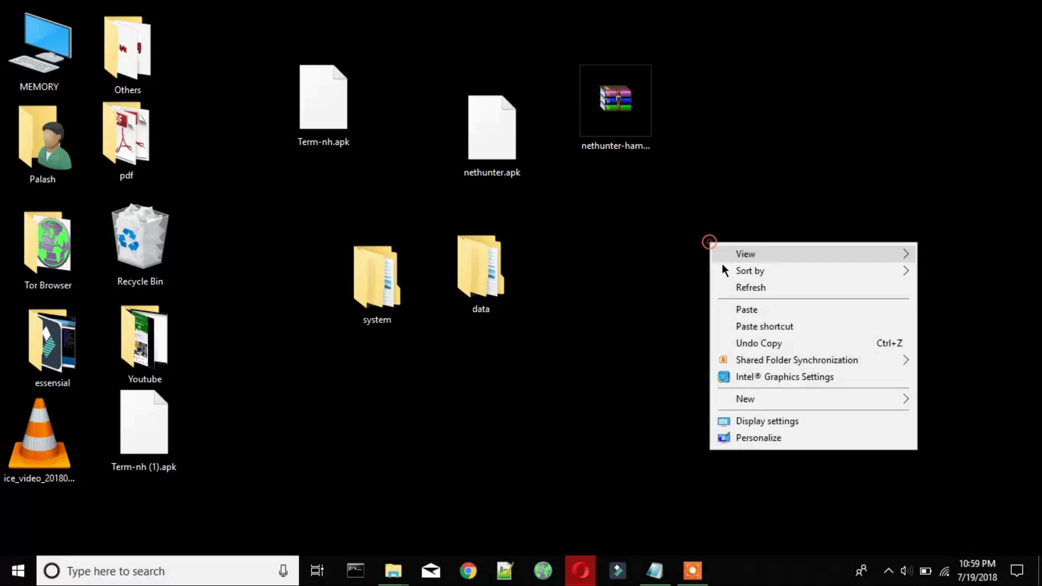
pyautogui.click(739, 307)
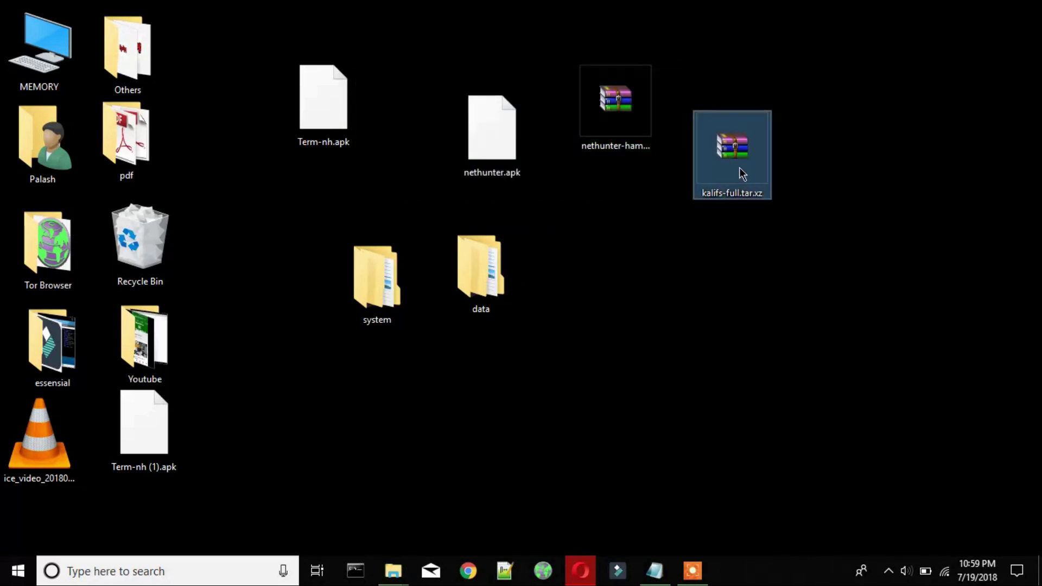
pyautogui.moveTo(742, 174); pyautogui.dragTo(822, 305)
pyautogui.moveTo(471, 145); pyautogui.dragTo(717, 310)
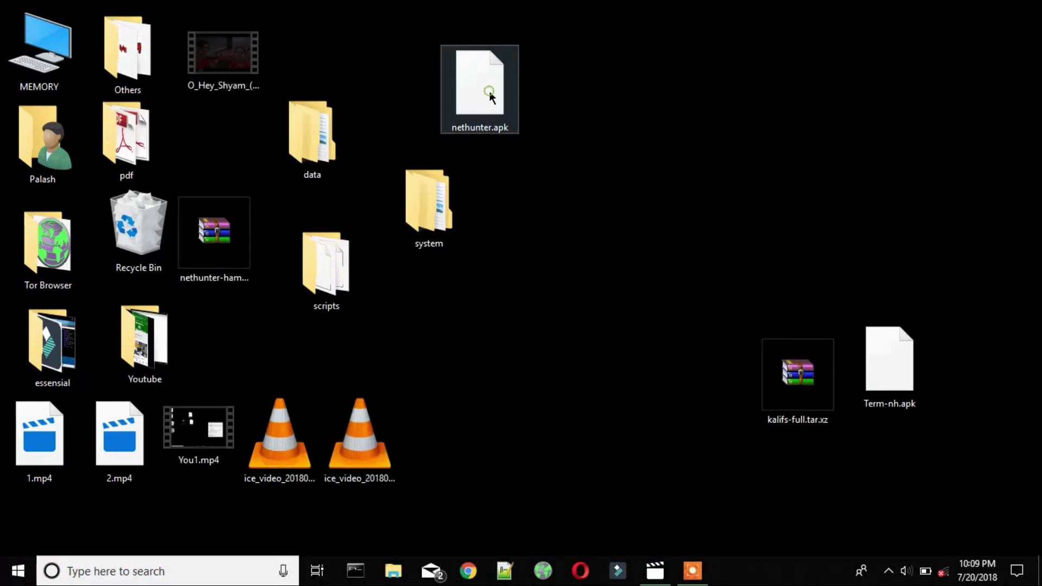
# Move nethunter.apk next to kalifs-full.tar.xz and Term-nh.apk on the desktop, and copy all three files.
pyautogui.moveTo(490, 92); pyautogui.dragTo(841, 286)
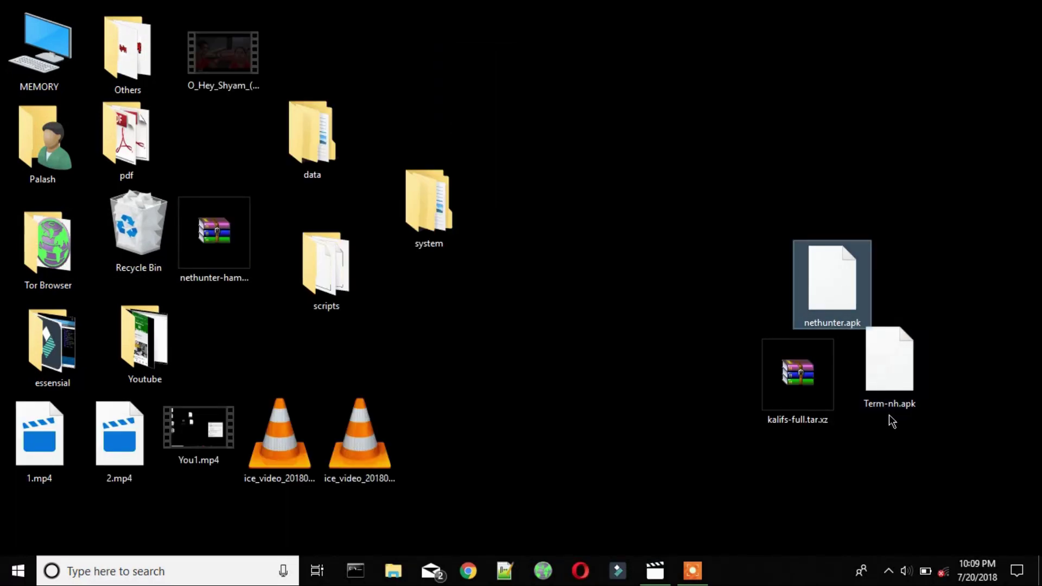
pyautogui.moveTo(906, 443); pyautogui.dragTo(763, 223)
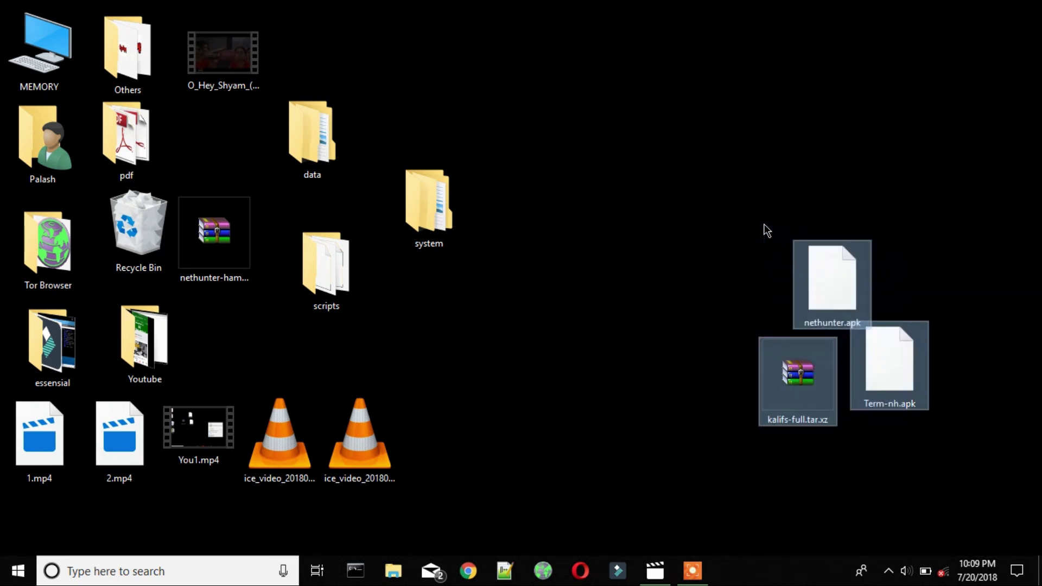
pyautogui.rightClick(824, 271)
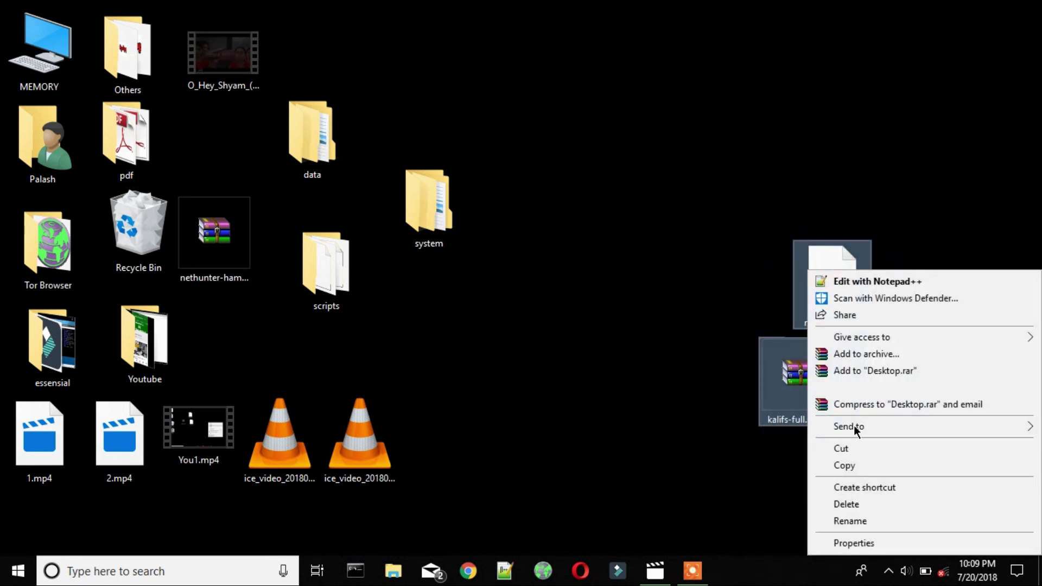
pyautogui.click(848, 464)
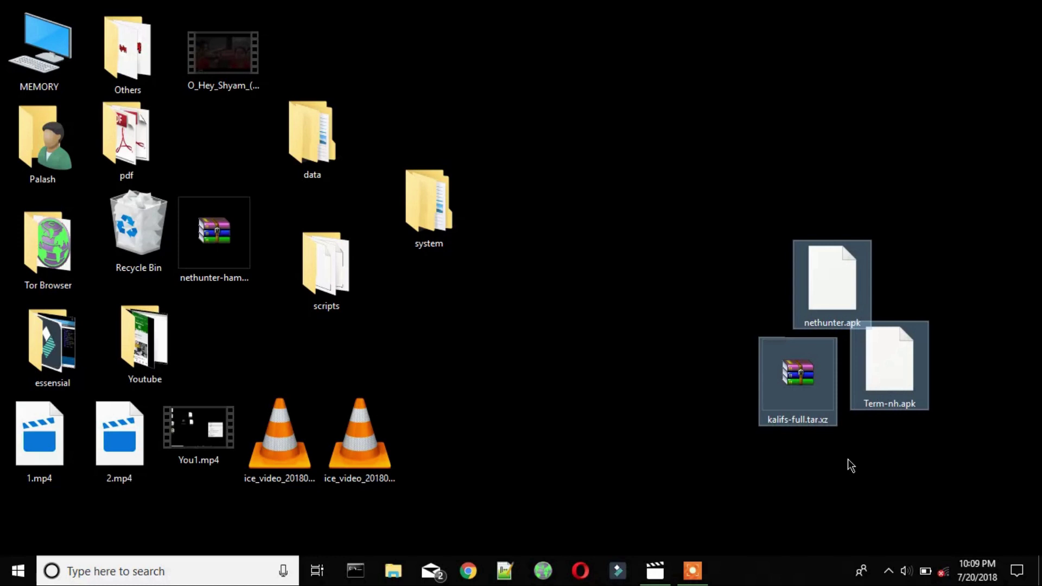
# Open the connected Galaxy S4 and try to paste the three copied files into its internal storage.
pyautogui.doubleClick(39, 46)
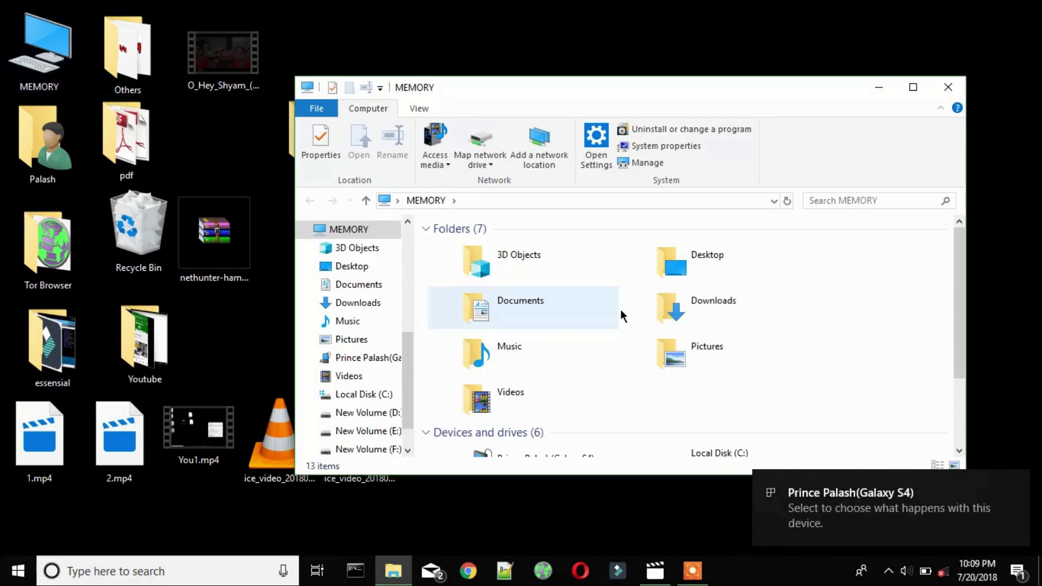
pyautogui.moveTo(956, 252); pyautogui.dragTo(978, 356)
pyautogui.doubleClick(607, 337)
pyautogui.click(582, 227)
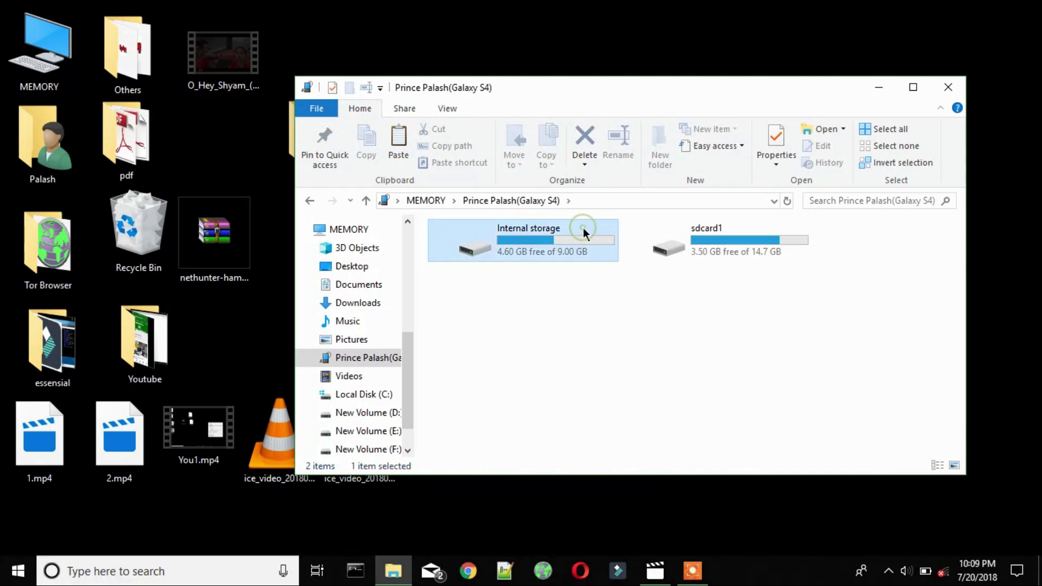
pyautogui.rightClick(583, 227)
pyautogui.click(624, 308)
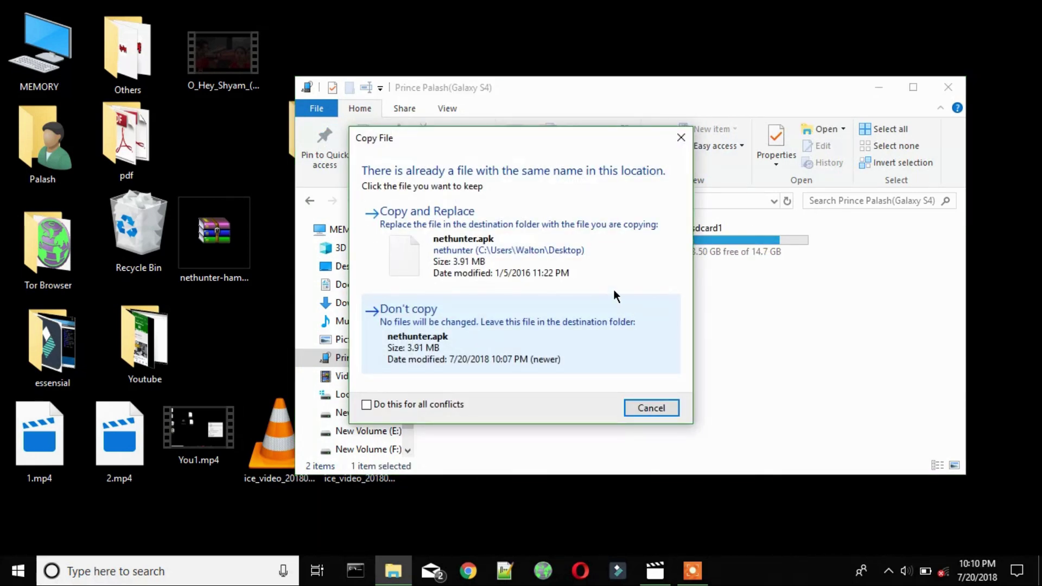
pyautogui.click(677, 137)
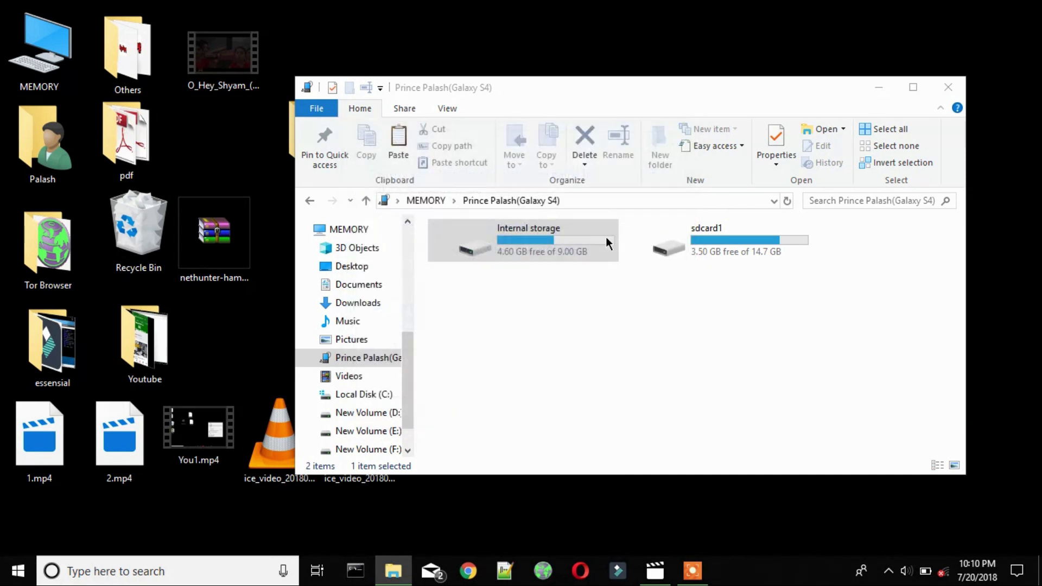
# Check the phone's internal storage for kalifs-full.tar.xz, Term-nh.apk and nethunter.apk, and close the file window.
pyautogui.doubleClick(575, 243)
pyautogui.click(744, 368)
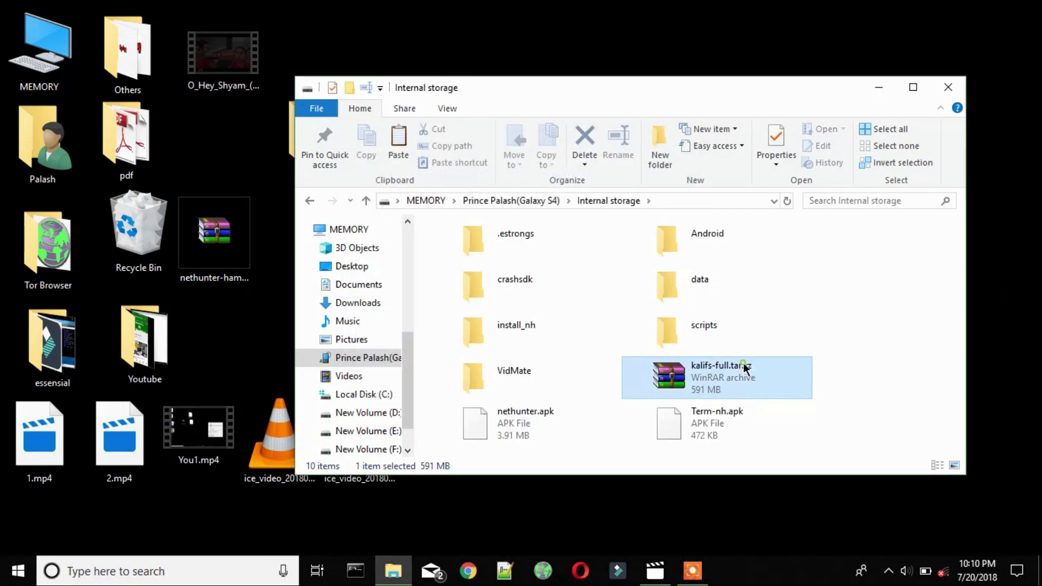
pyautogui.click(721, 410)
pyautogui.click(556, 426)
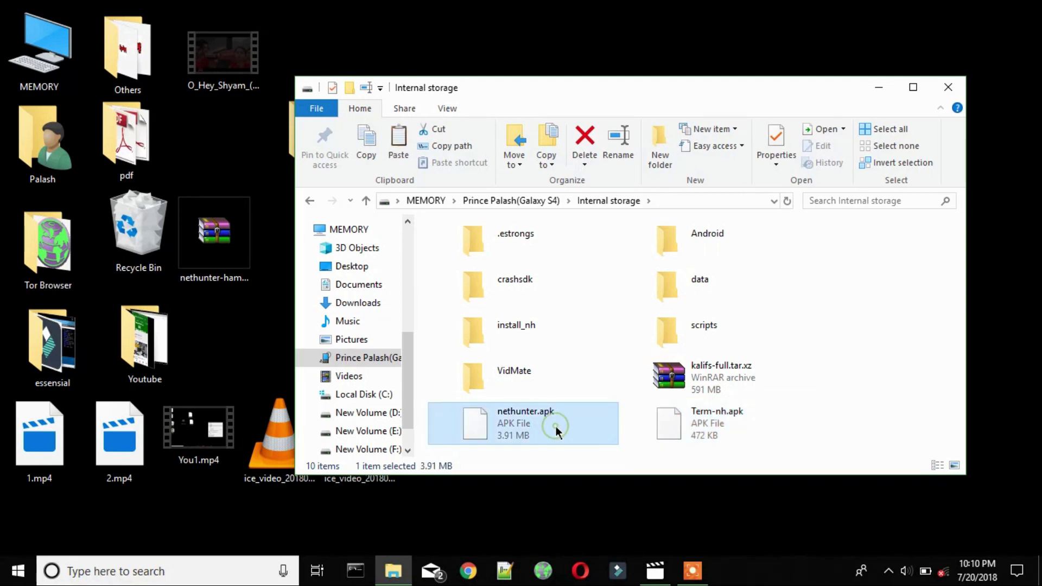
pyautogui.click(945, 95)
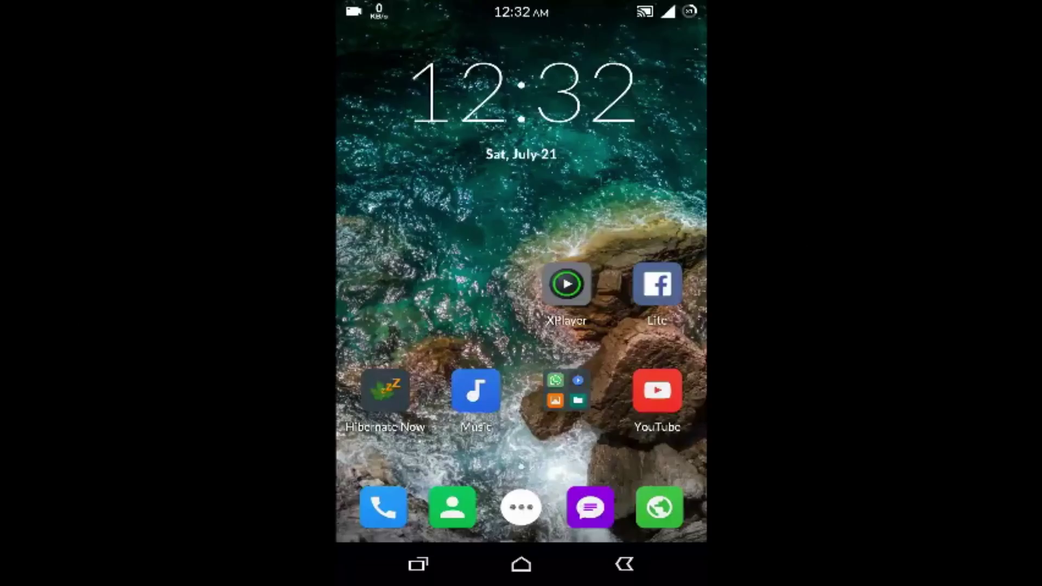
# Open ES File Explorer and check that kalifs-full.tar.xz, nethunter.apk and Term-nh.apk are in the sdcard folder.
pyautogui.click(521, 507)
pyautogui.click(396, 367)
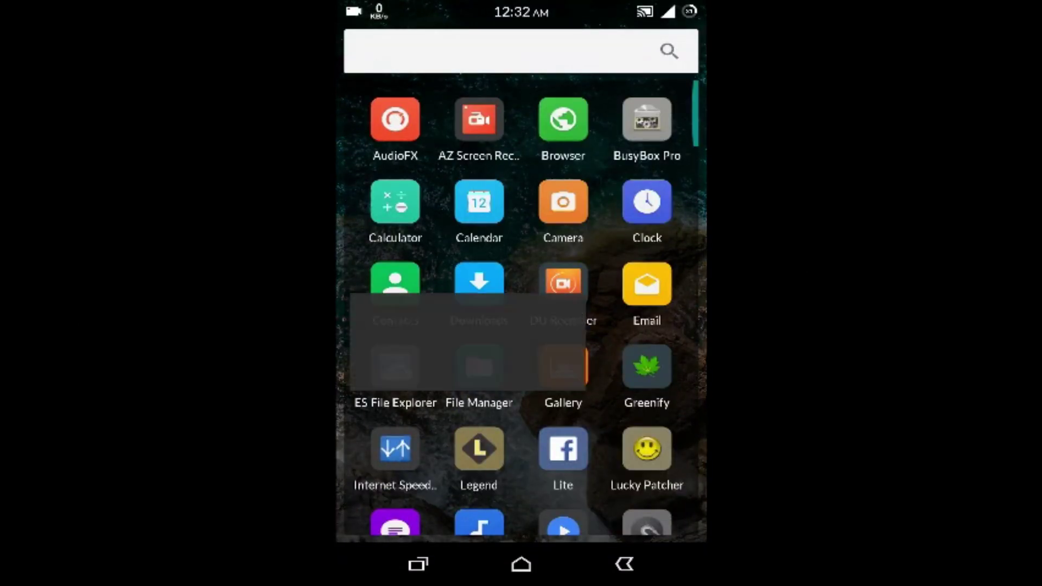
pyautogui.click(659, 364)
pyautogui.click(474, 467)
pyautogui.click(382, 467)
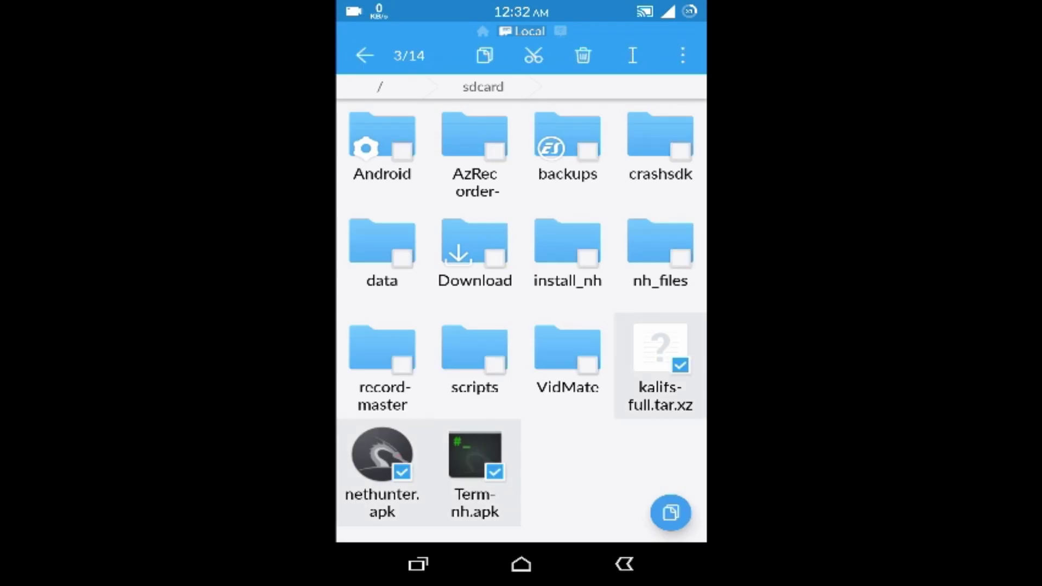
pyautogui.click(624, 565)
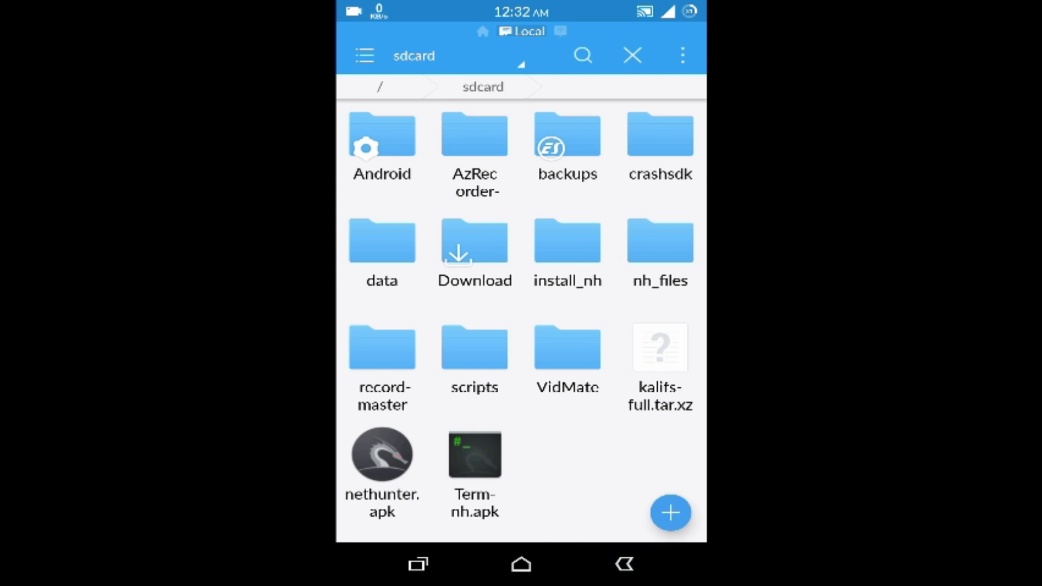
# Install nethunter.apk from the sdcard folder and close the installer.
pyautogui.click(382, 466)
pyautogui.click(631, 401)
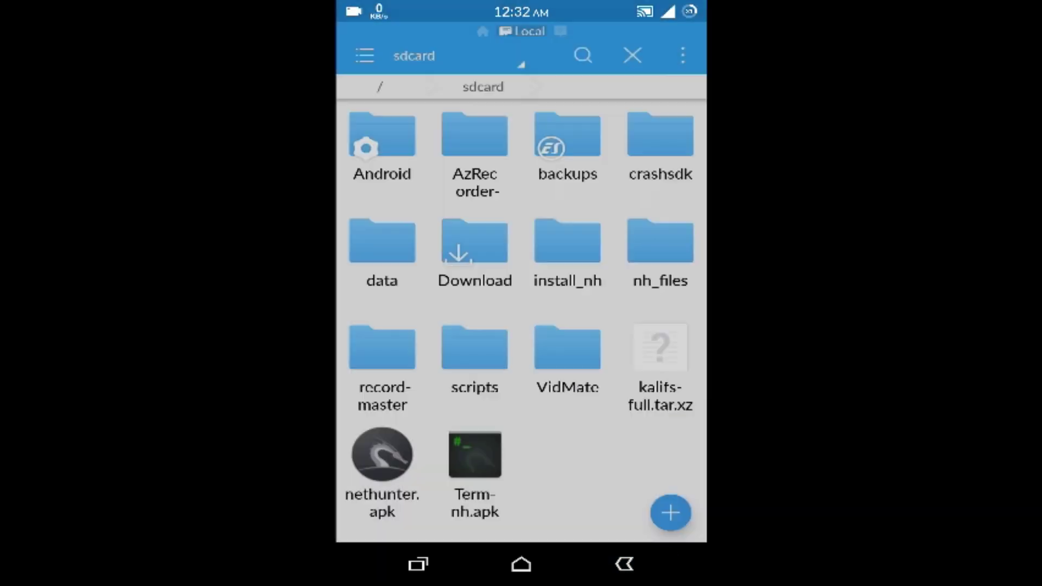
pyautogui.click(614, 519)
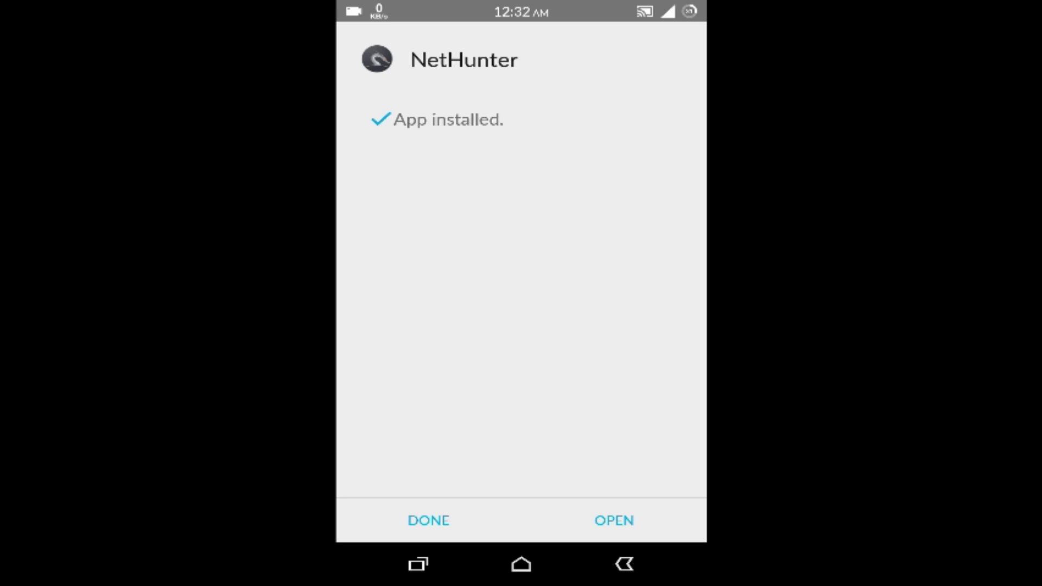
pyautogui.click(428, 521)
# Install Term-nh.apk from the sdcard folder and close the installer.
pyautogui.click(474, 461)
pyautogui.click(630, 401)
pyautogui.click(616, 520)
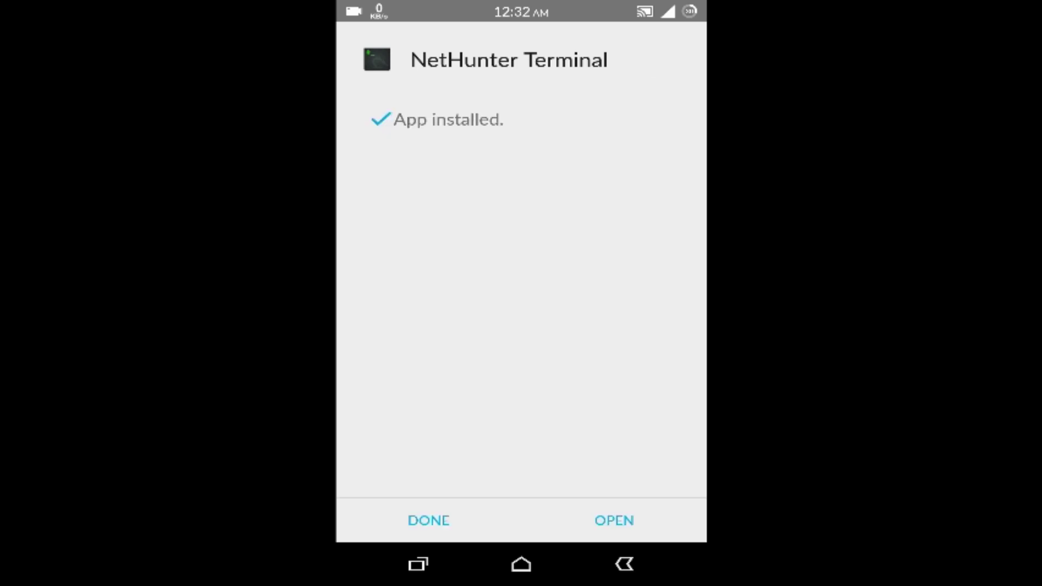
pyautogui.click(428, 521)
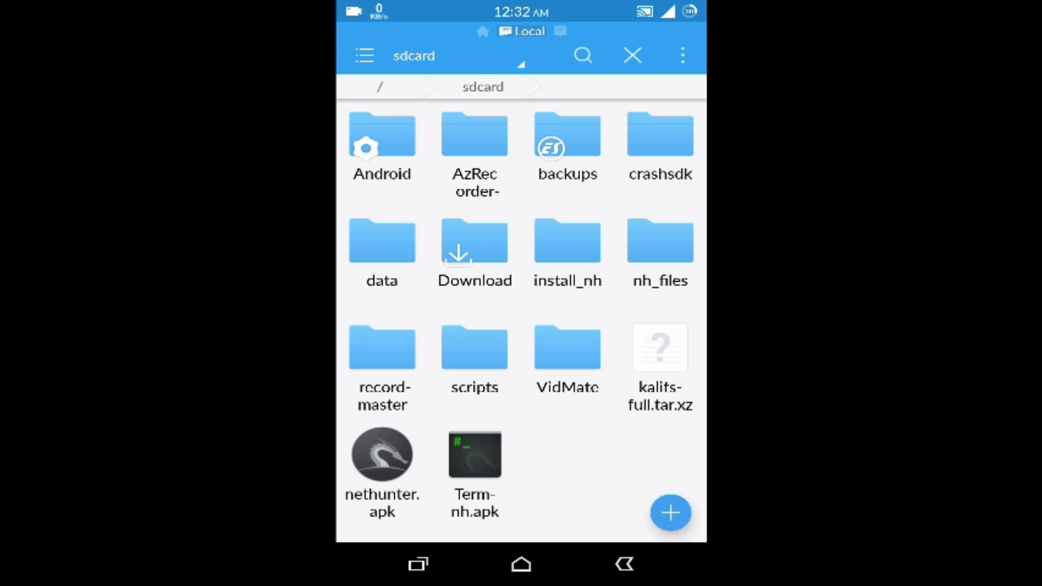
# Launch NetHunter with superuser access granted and open its Kali Chroot Manager.
pyautogui.click(521, 564)
pyautogui.click(521, 507)
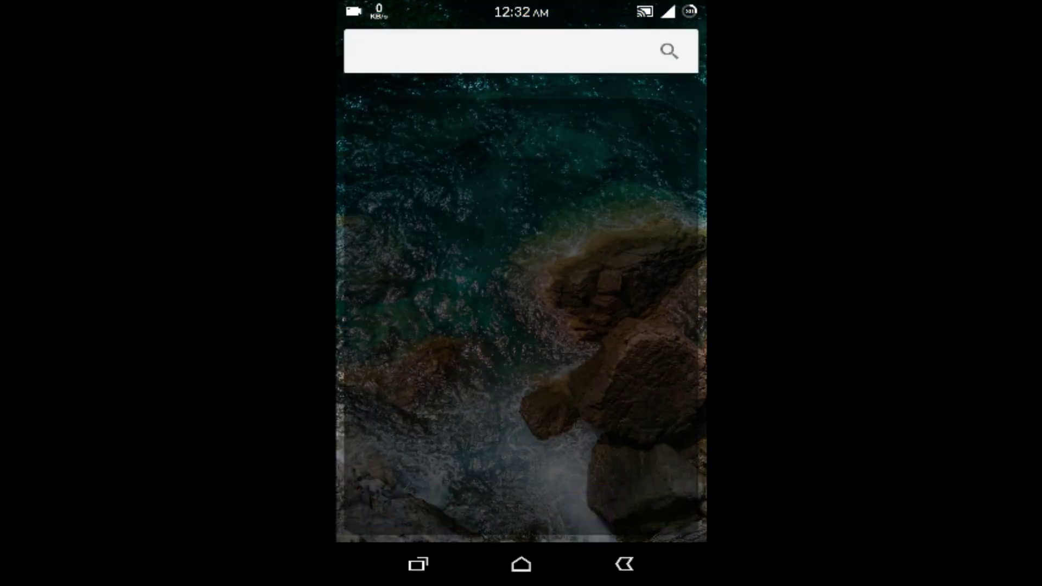
pyautogui.scroll(-3, 521, 308)
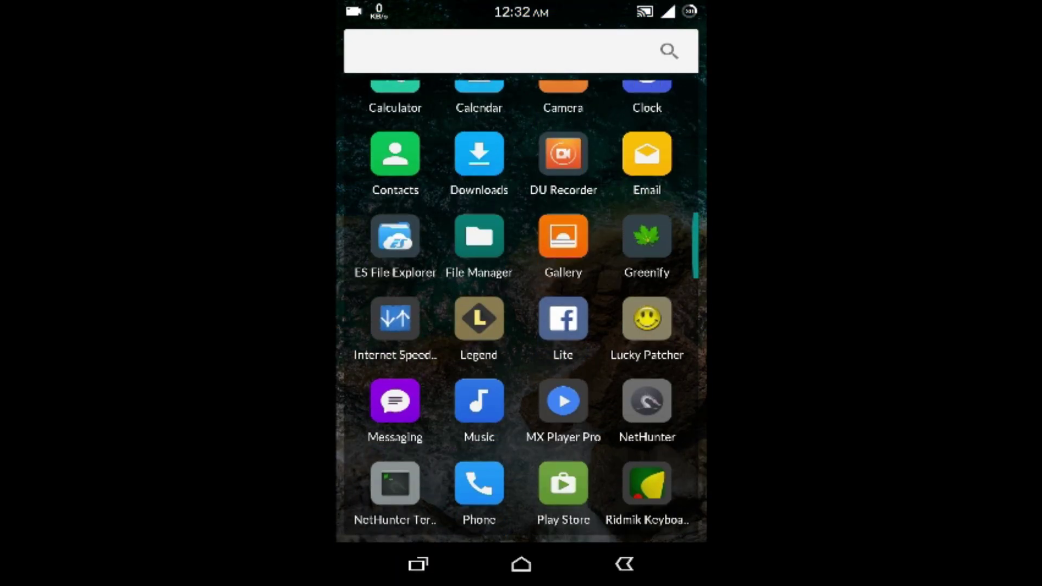
pyautogui.click(646, 402)
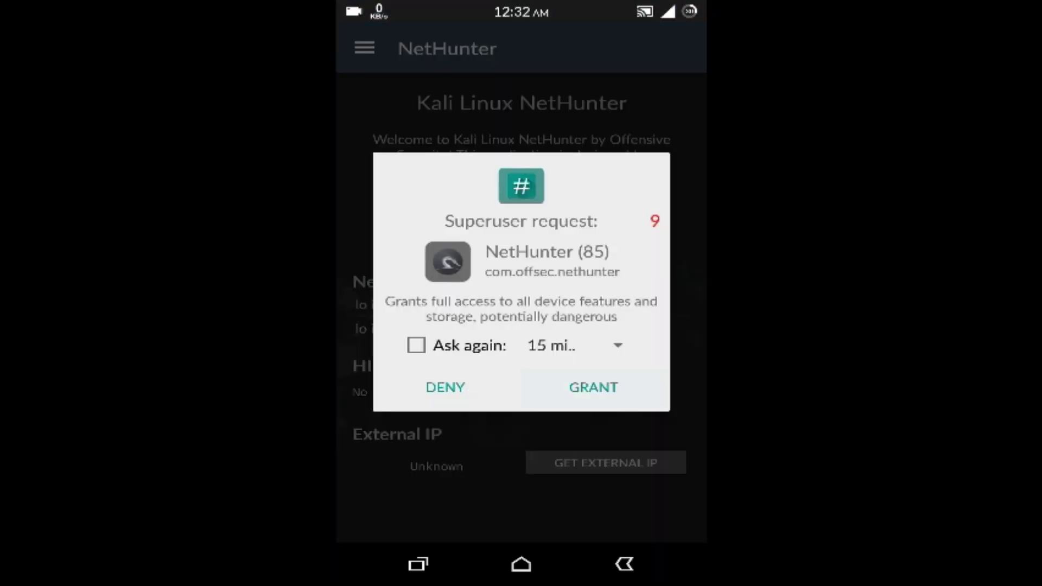
pyautogui.click(594, 387)
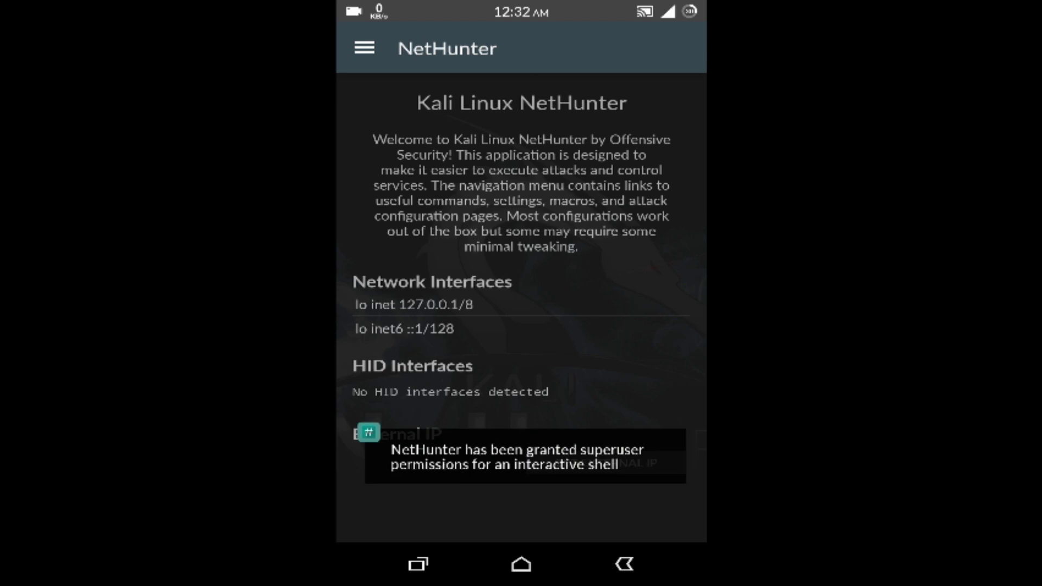
pyautogui.click(365, 47)
pyautogui.click(475, 302)
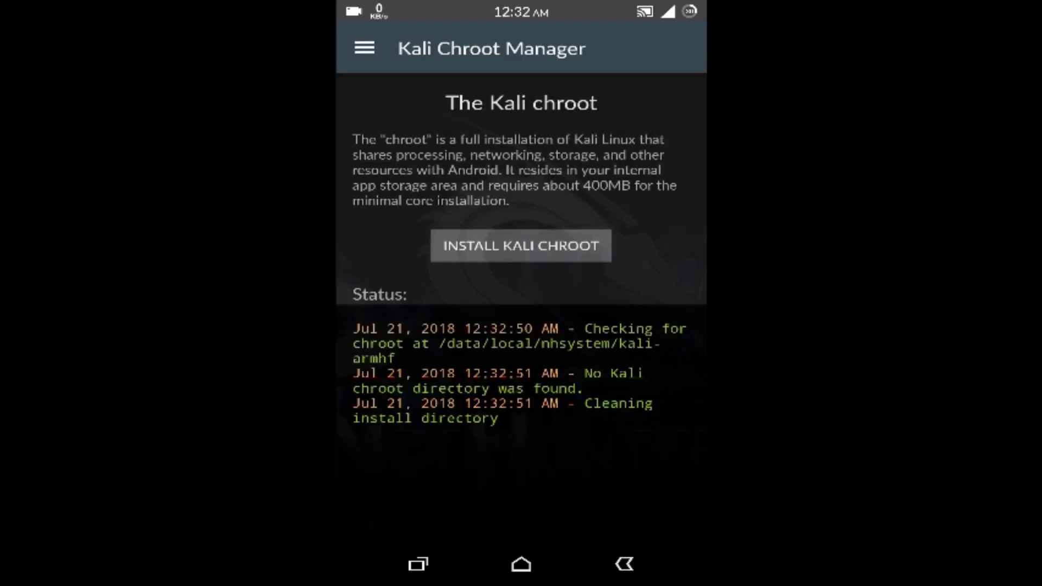
# Switch to ES File Explorer and open the /data/data folder from the device root.
pyautogui.click(521, 565)
pyautogui.click(521, 507)
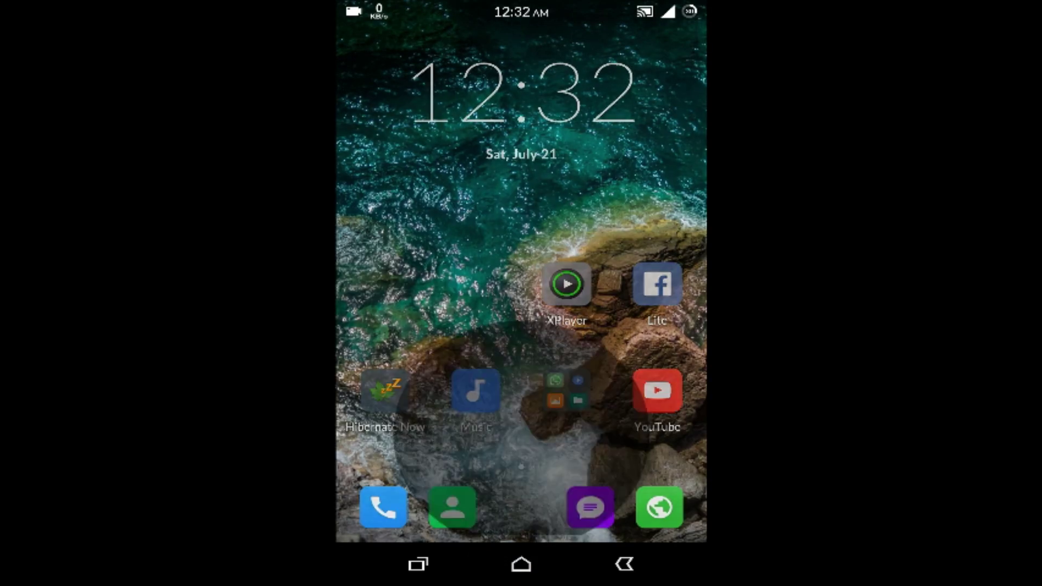
pyautogui.click(395, 367)
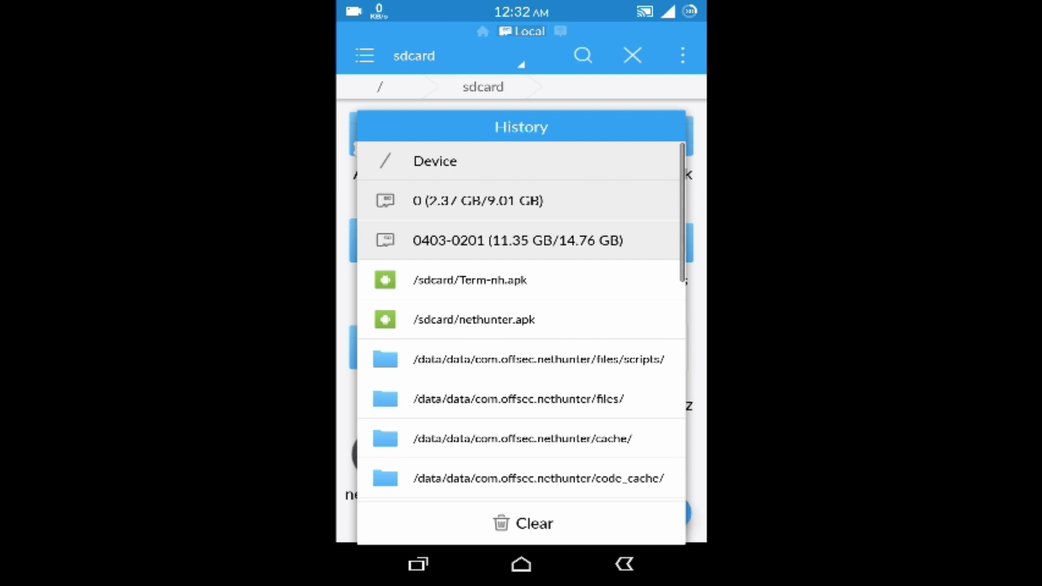
pyautogui.click(435, 161)
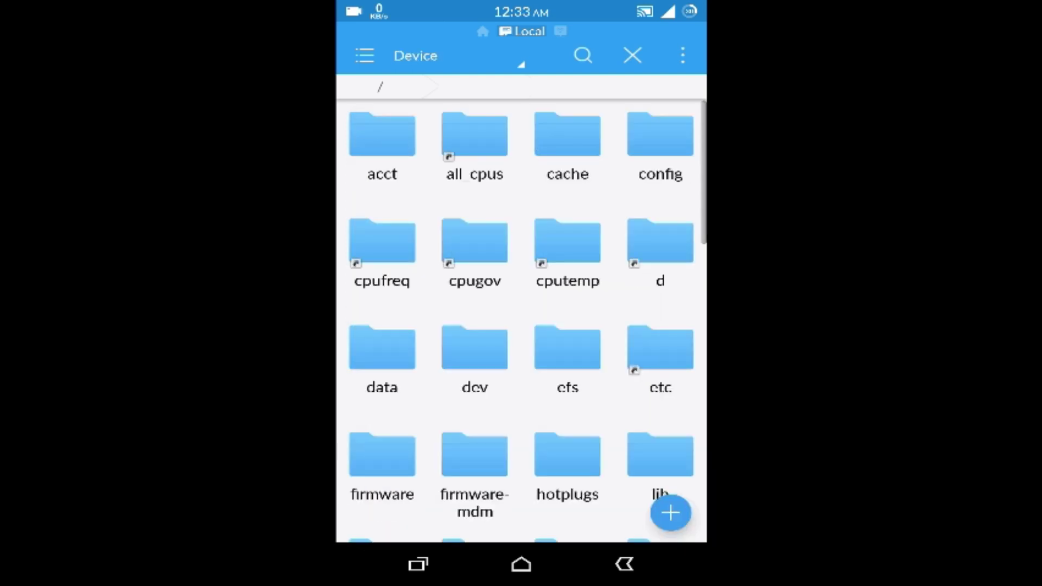
pyautogui.scroll(-3, 521, 309)
pyautogui.click(382, 255)
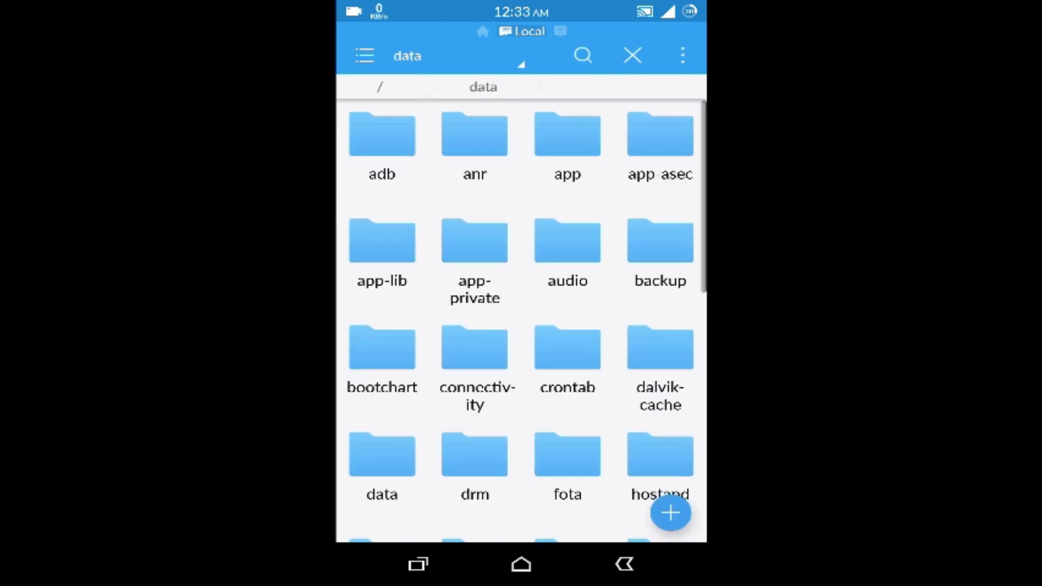
pyautogui.scroll(-3, 521, 309)
pyautogui.click(382, 336)
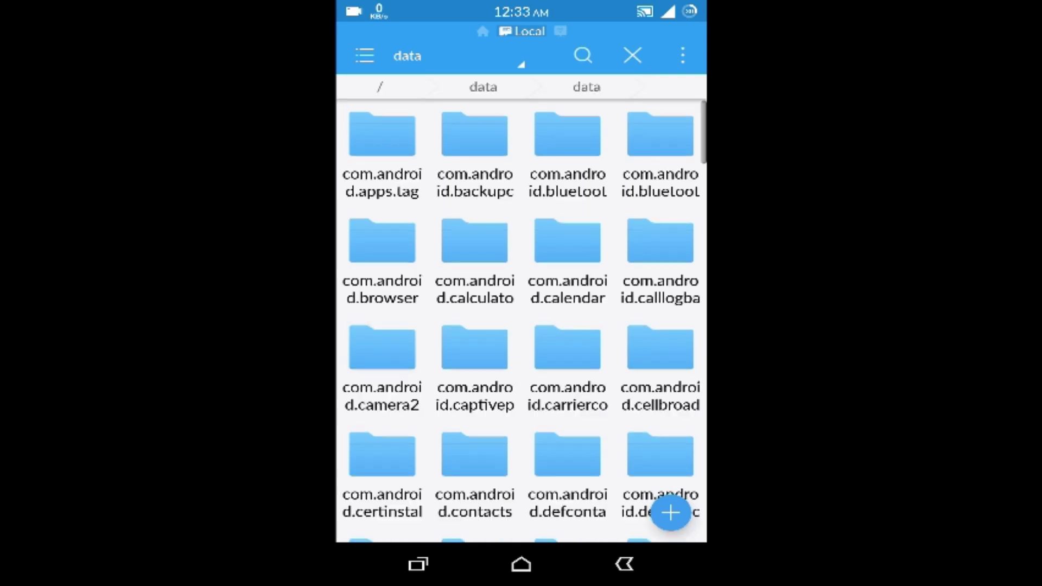
# Open the files/scripts folder inside com.offsec.nethunter.
pyautogui.scroll(-10, 521, 309)
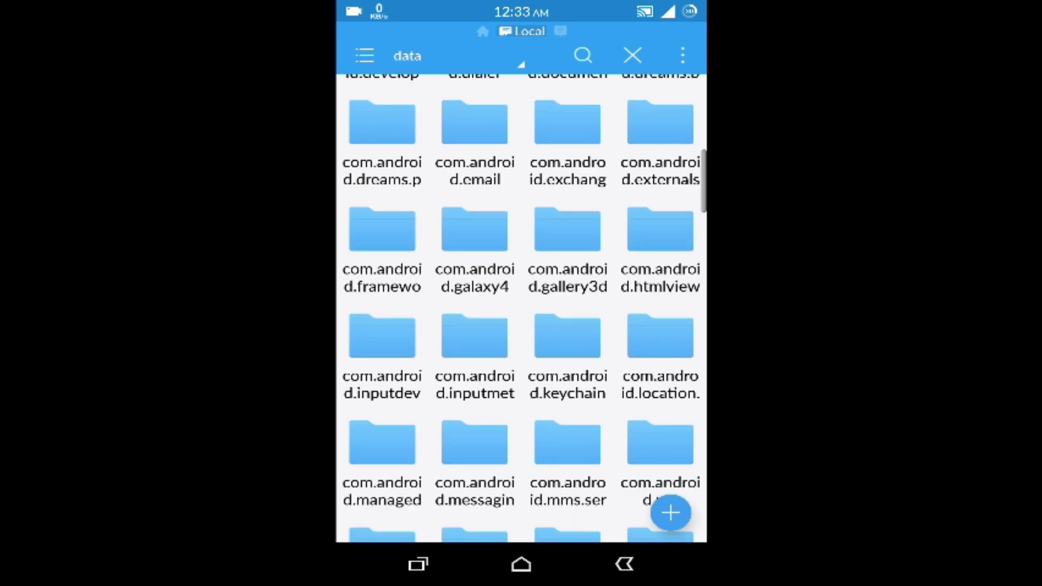
pyautogui.scroll(-15, 521, 309)
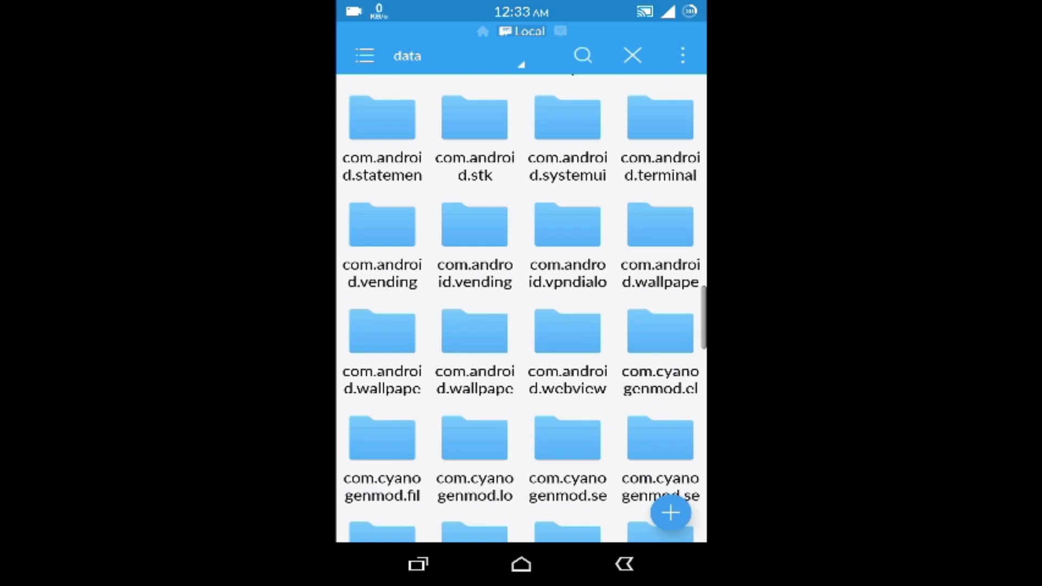
pyautogui.scroll(-15, 521, 309)
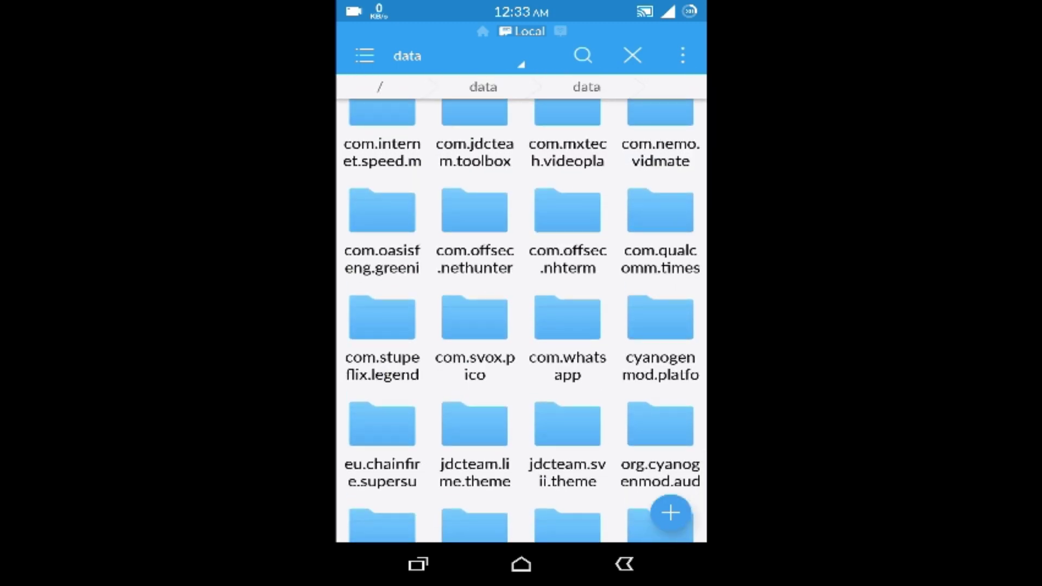
pyautogui.click(475, 228)
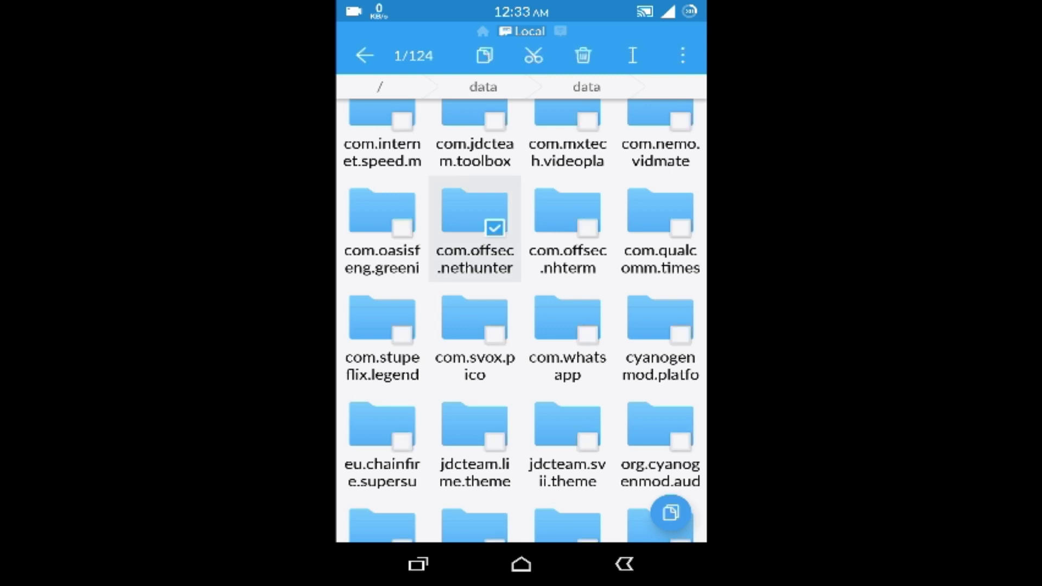
pyautogui.click(624, 565)
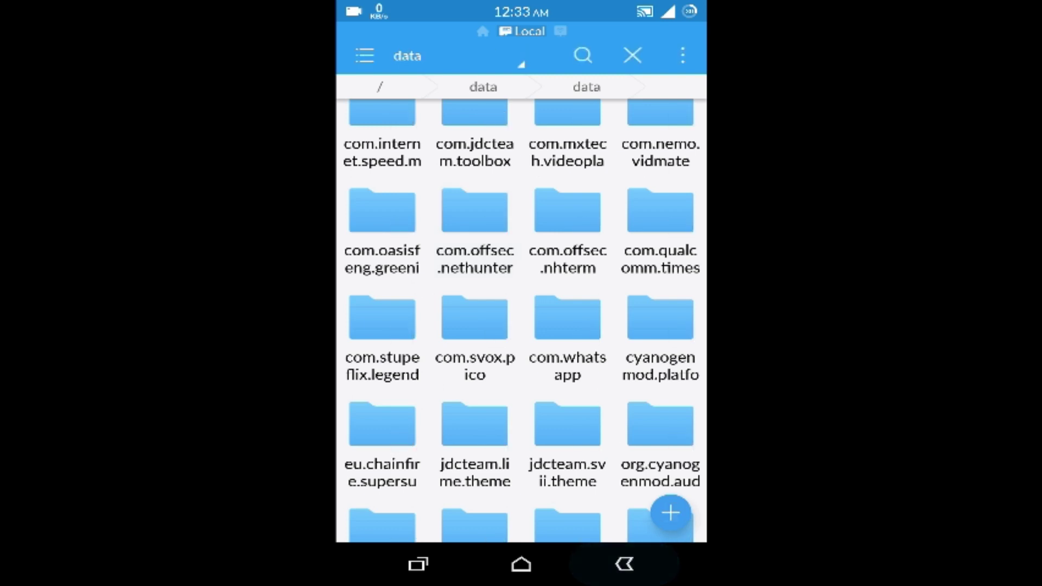
pyautogui.click(475, 228)
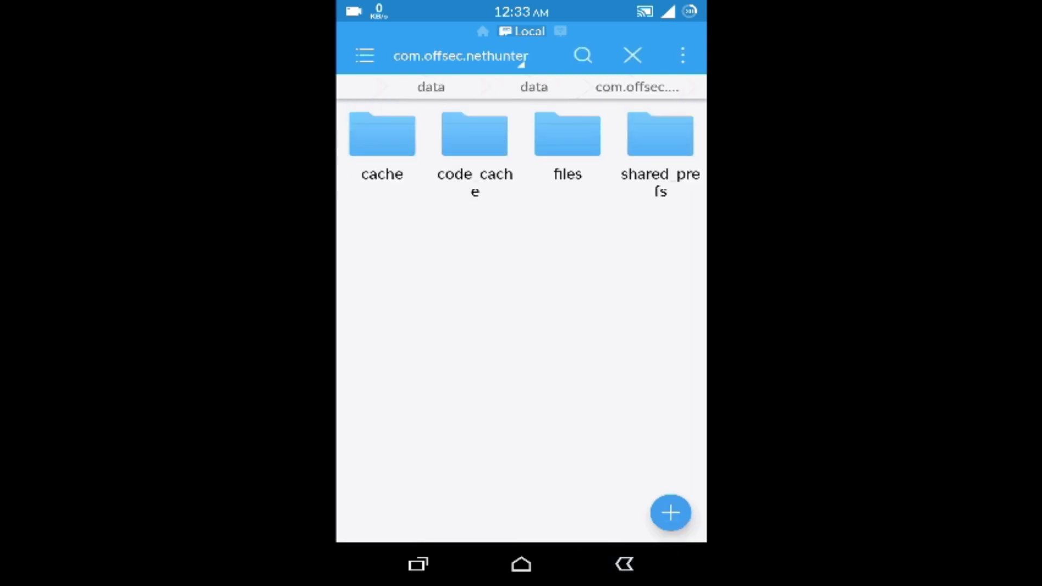
pyautogui.click(567, 143)
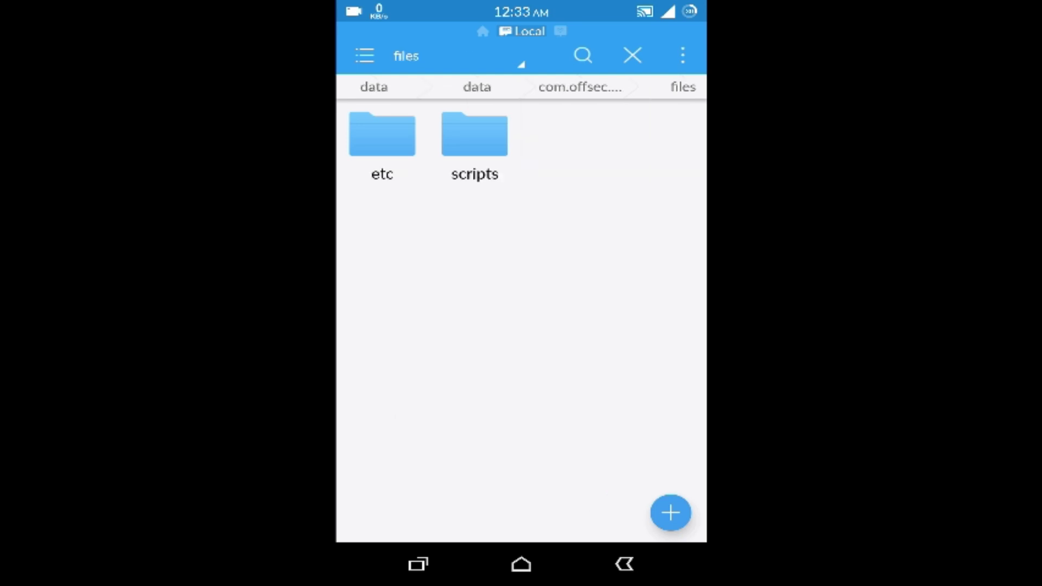
pyautogui.click(475, 136)
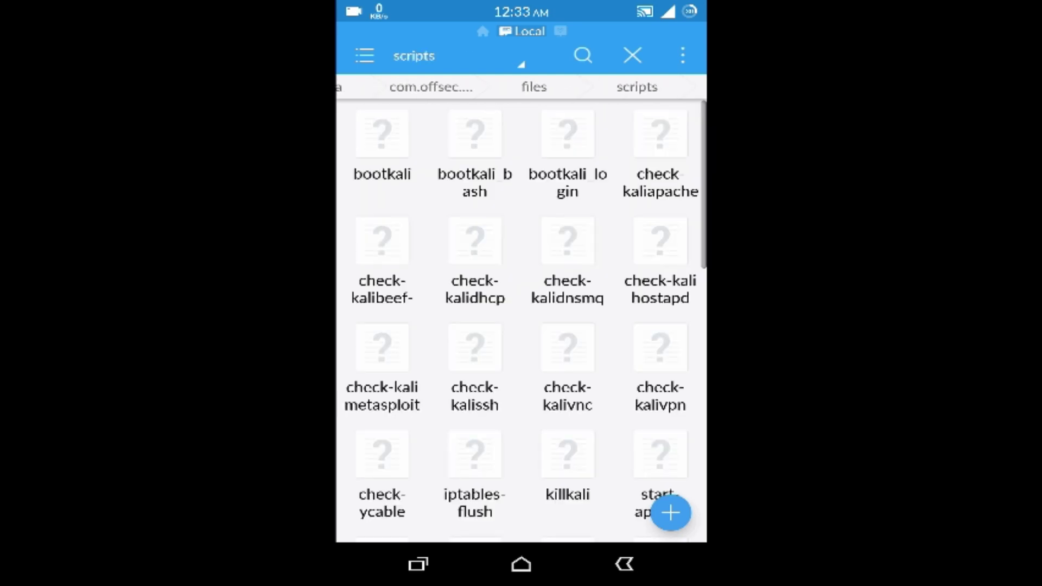
# Select all the files in the NetHunter scripts folder and copy them.
pyautogui.click(382, 152)
pyautogui.click(682, 55)
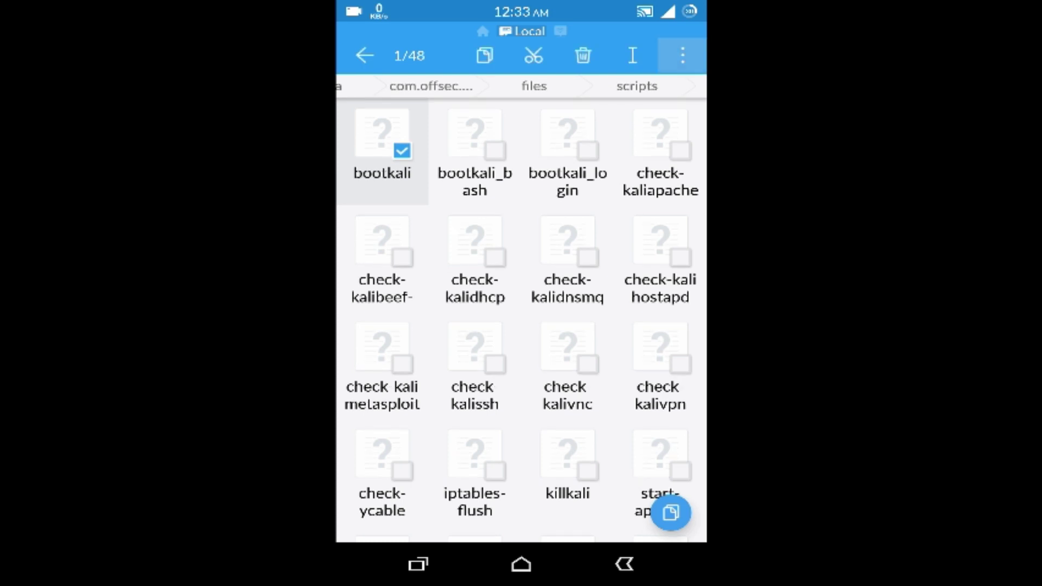
pyautogui.click(546, 139)
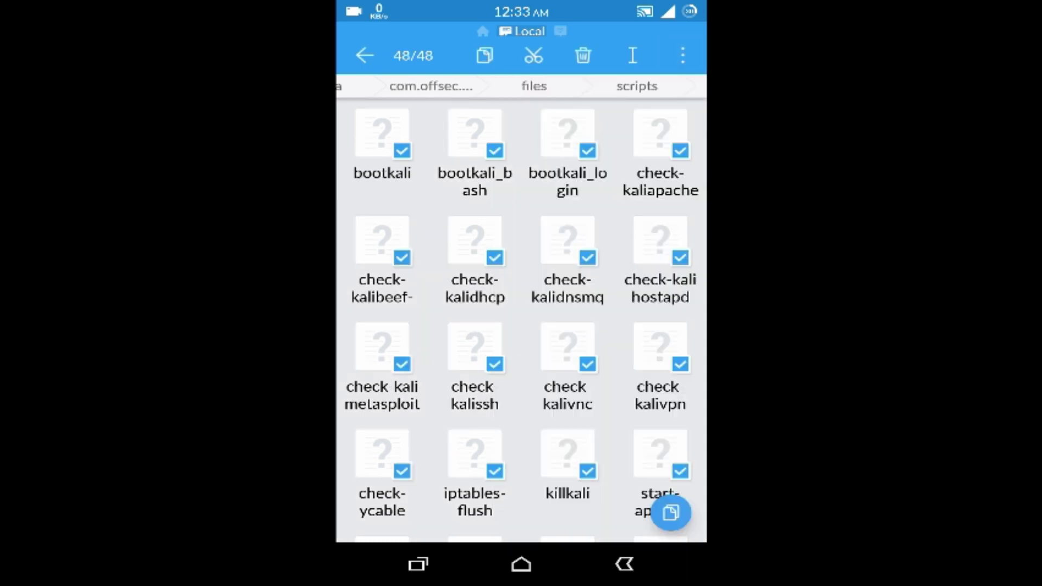
pyautogui.click(485, 55)
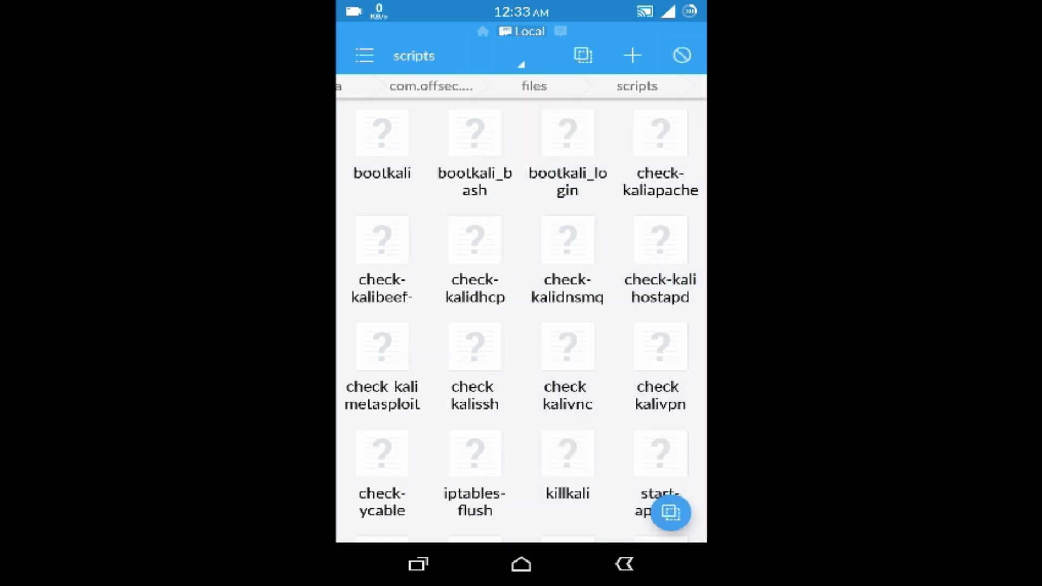
# Return from the NetHunter scripts folder to the device root and open the system folder.
pyautogui.click(624, 565)
pyautogui.click(624, 565)
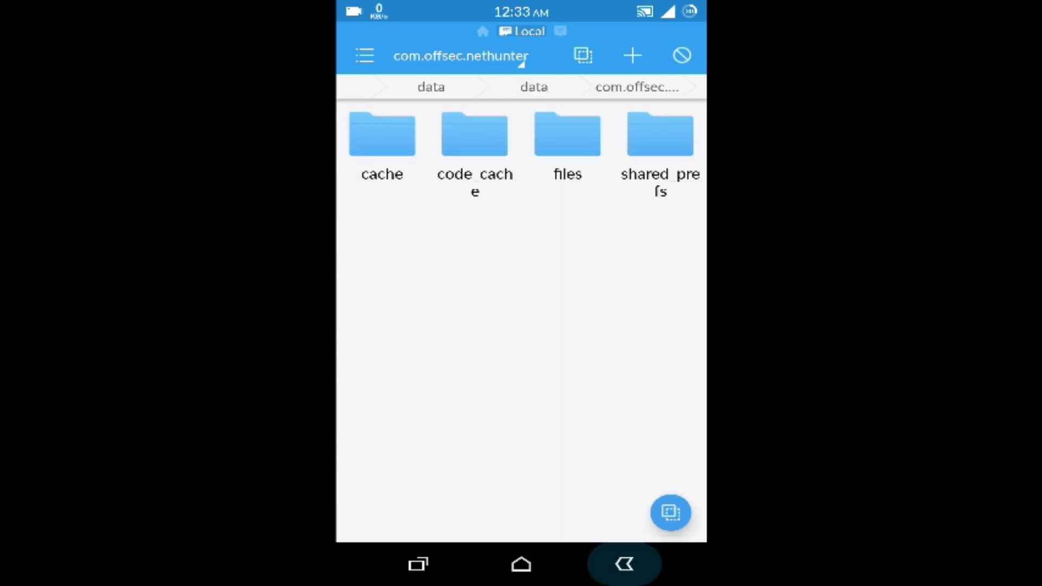
pyautogui.click(624, 565)
pyautogui.click(624, 565)
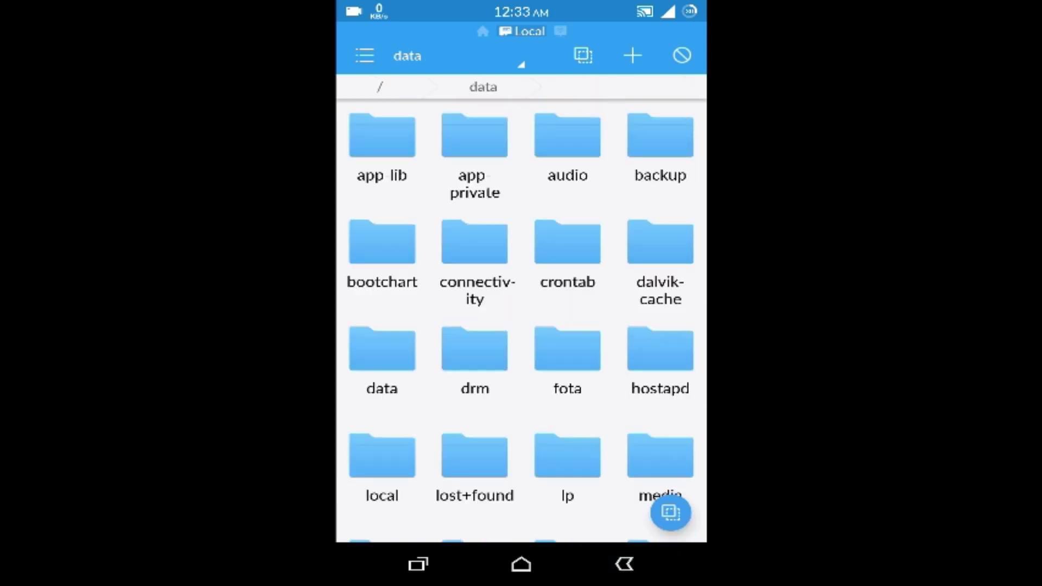
pyautogui.click(624, 564)
pyautogui.scroll(-5, 521, 304)
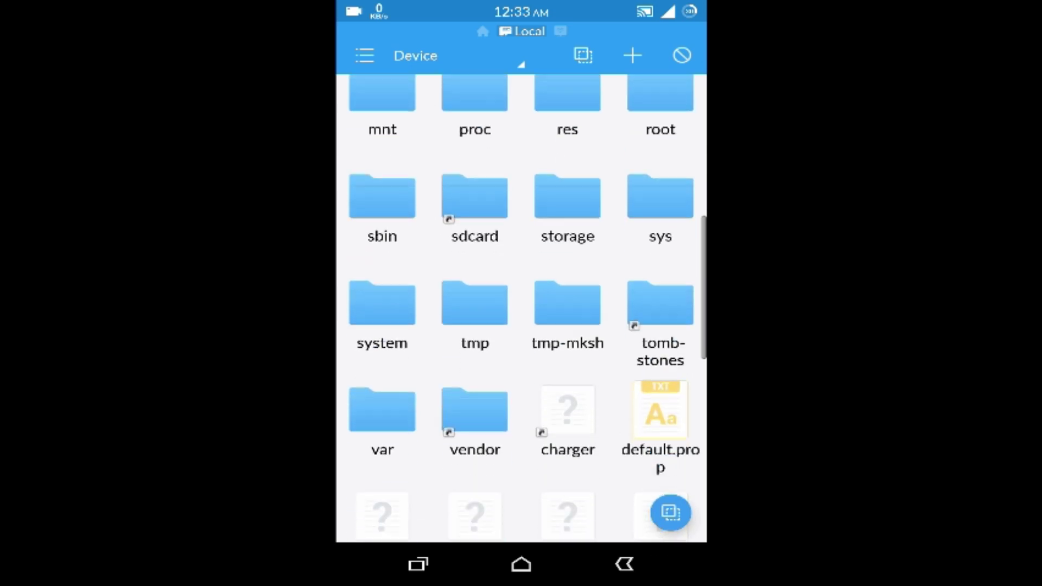
pyautogui.click(382, 303)
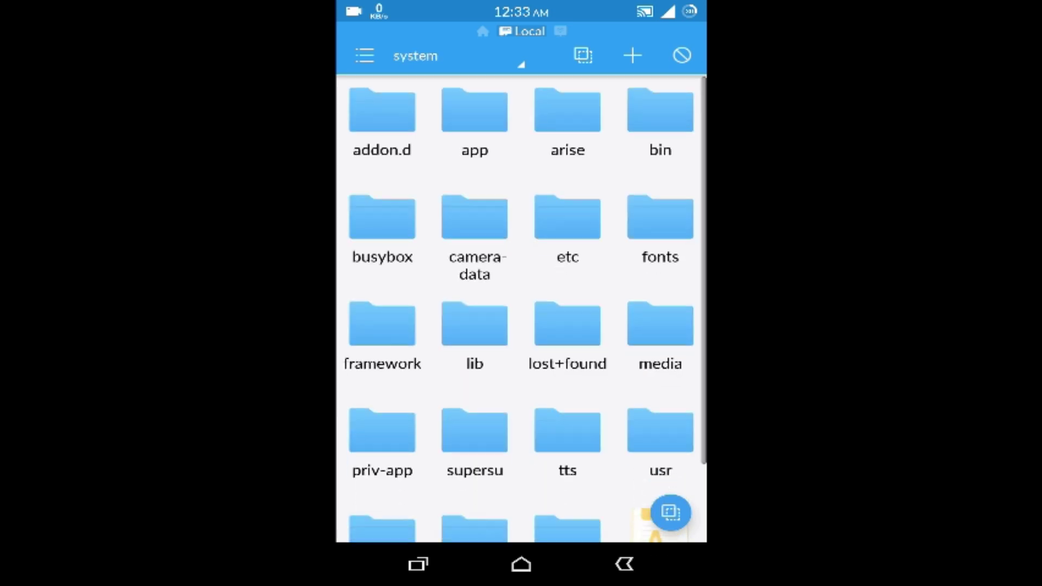
pyautogui.scroll(-5, 521, 310)
pyautogui.scroll(5, 521, 309)
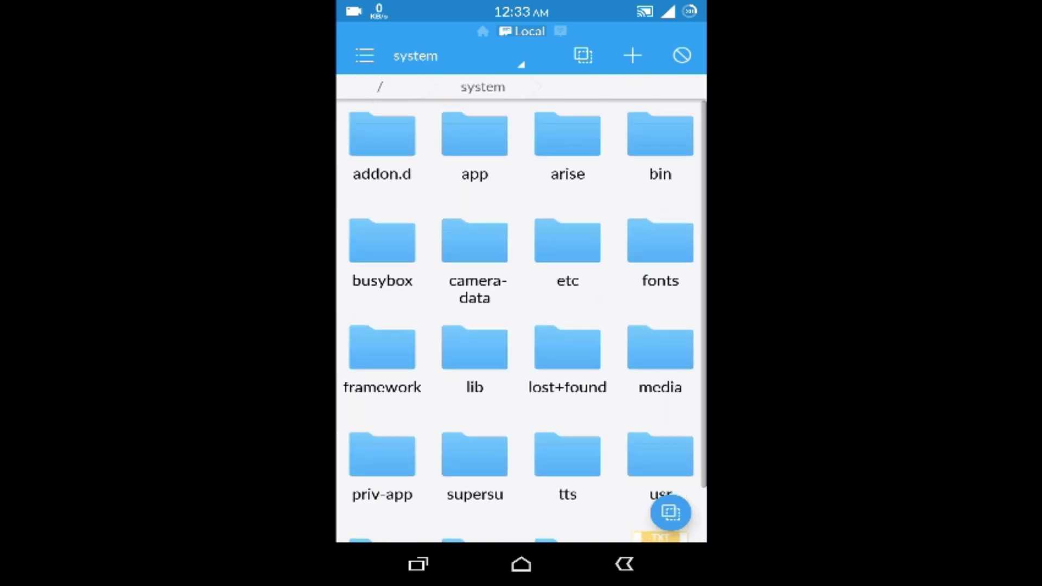
# Paste the copied scripts into /system/bin, overwriting all files that have the same name.
pyautogui.click(660, 144)
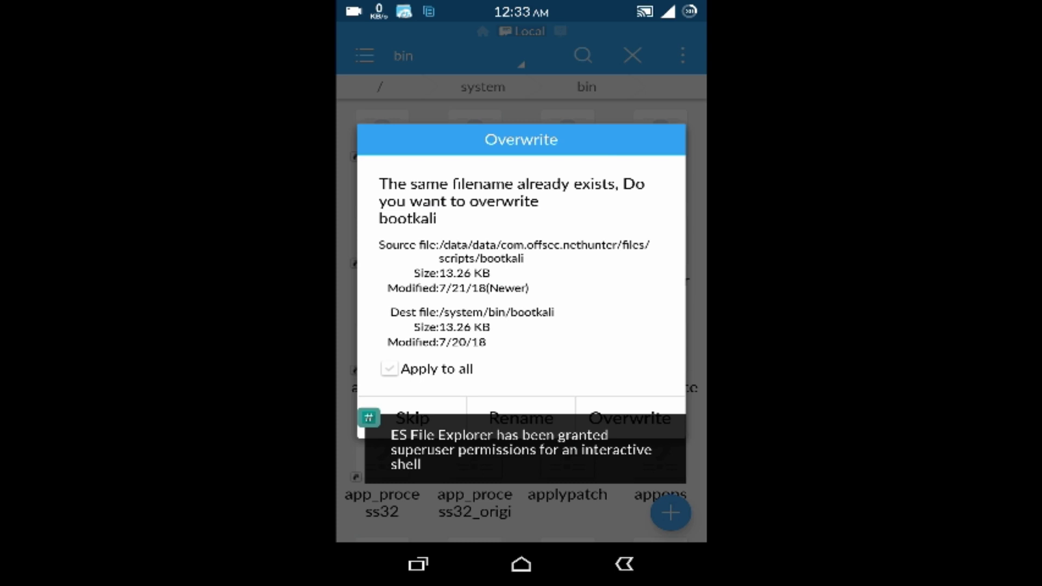
pyautogui.click(389, 368)
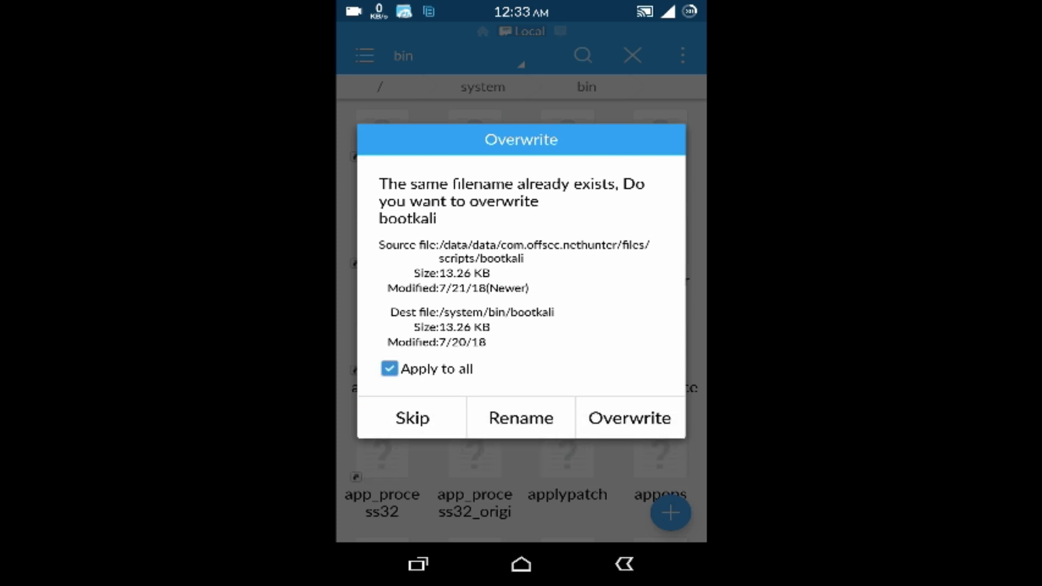
pyautogui.click(630, 418)
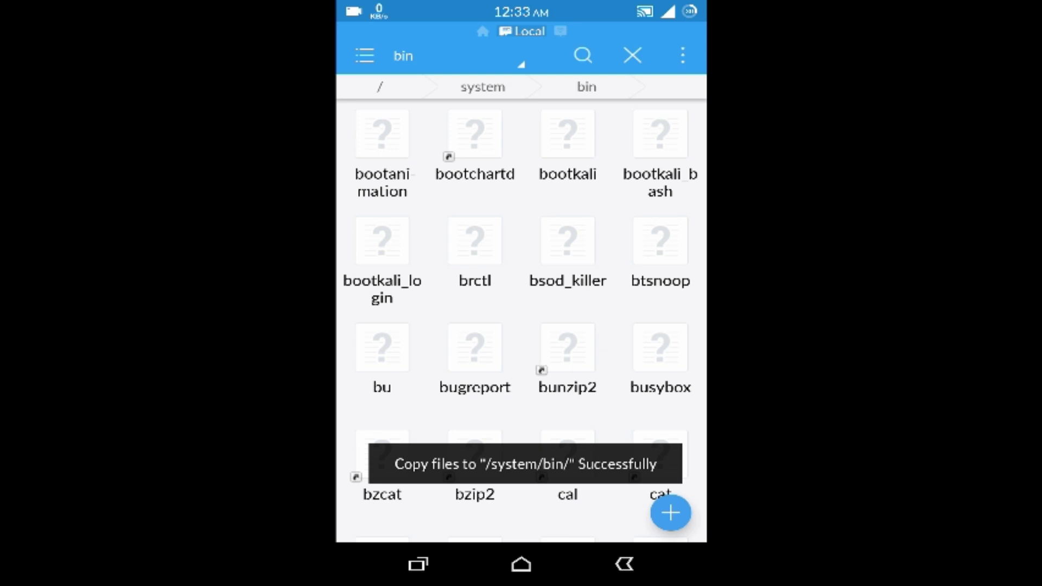
# Exit ES File Explorer and switch to the NetHunter app.
pyautogui.click(624, 564)
pyautogui.click(624, 564)
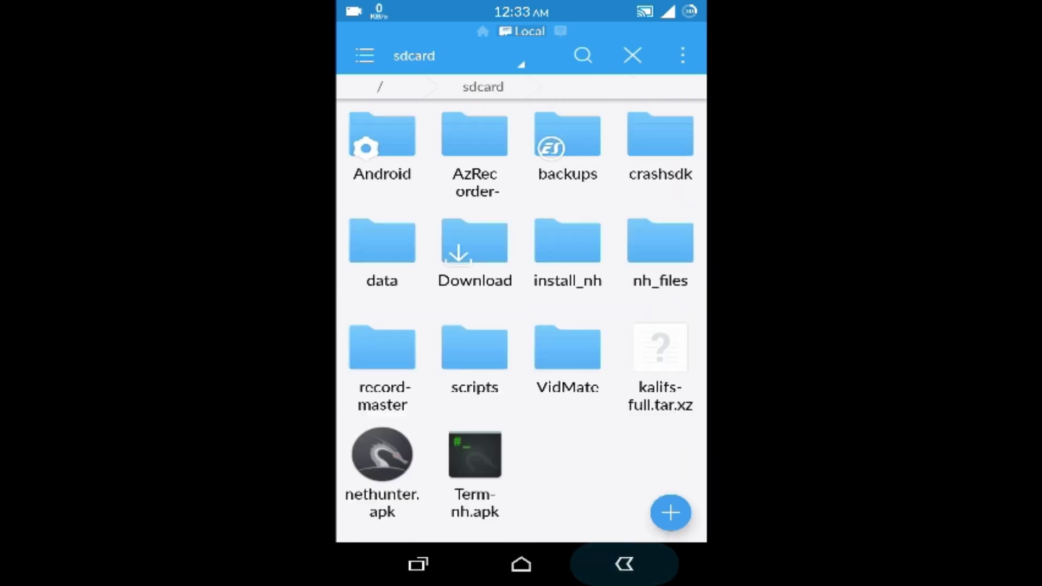
pyautogui.click(625, 565)
pyautogui.scroll(-3, 520, 304)
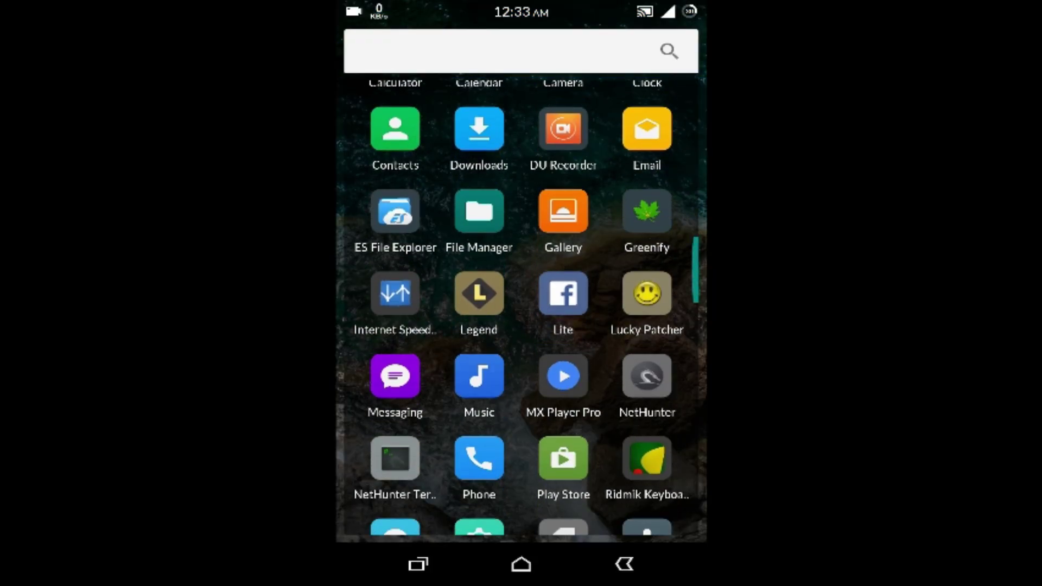
pyautogui.click(647, 376)
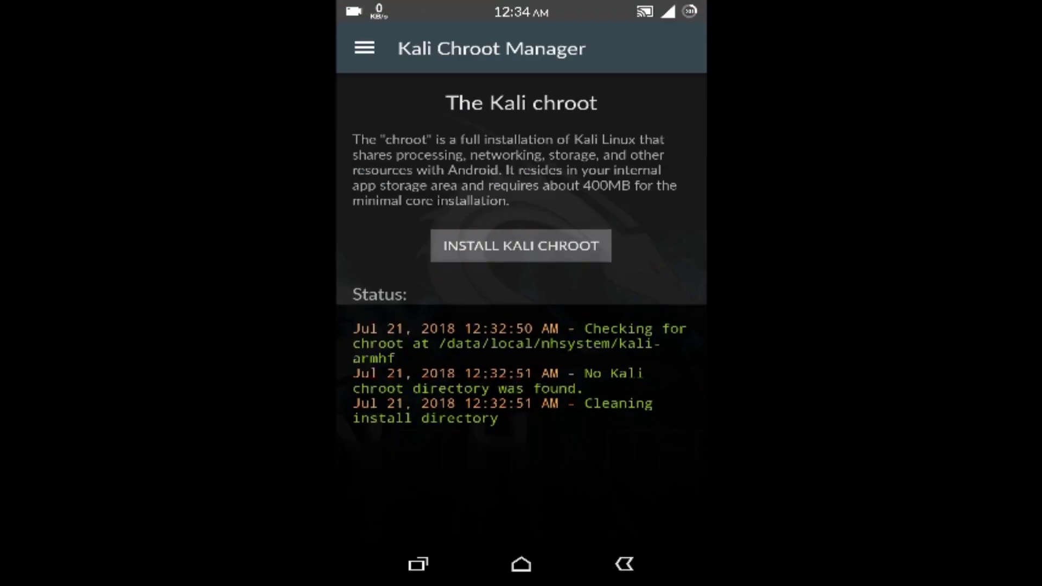
# Go to NetHunter's Home page and back to Kali Chroot Manager to rerun the chroot check.
pyautogui.click(364, 48)
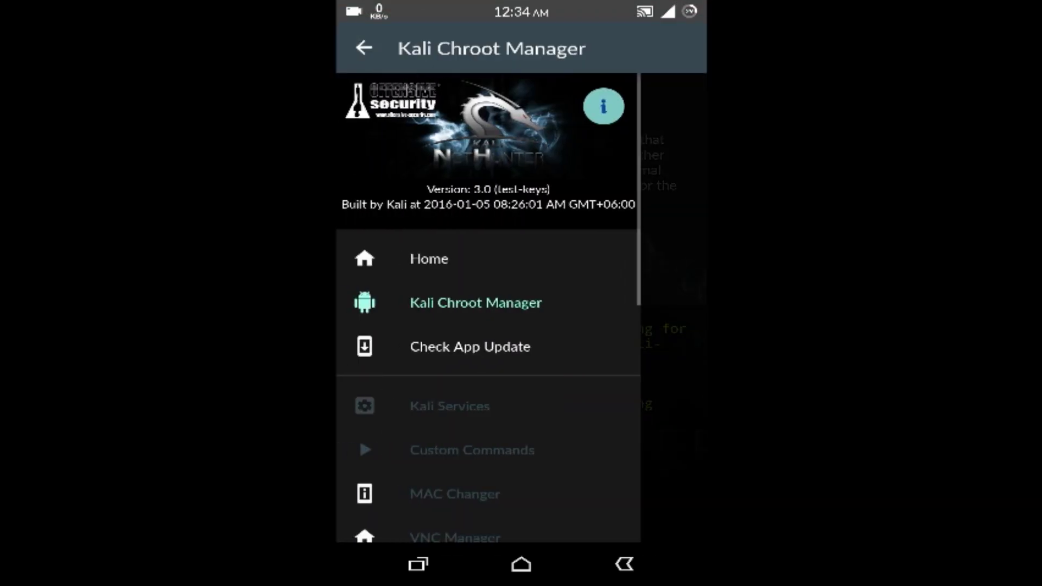
pyautogui.click(429, 259)
pyautogui.click(364, 48)
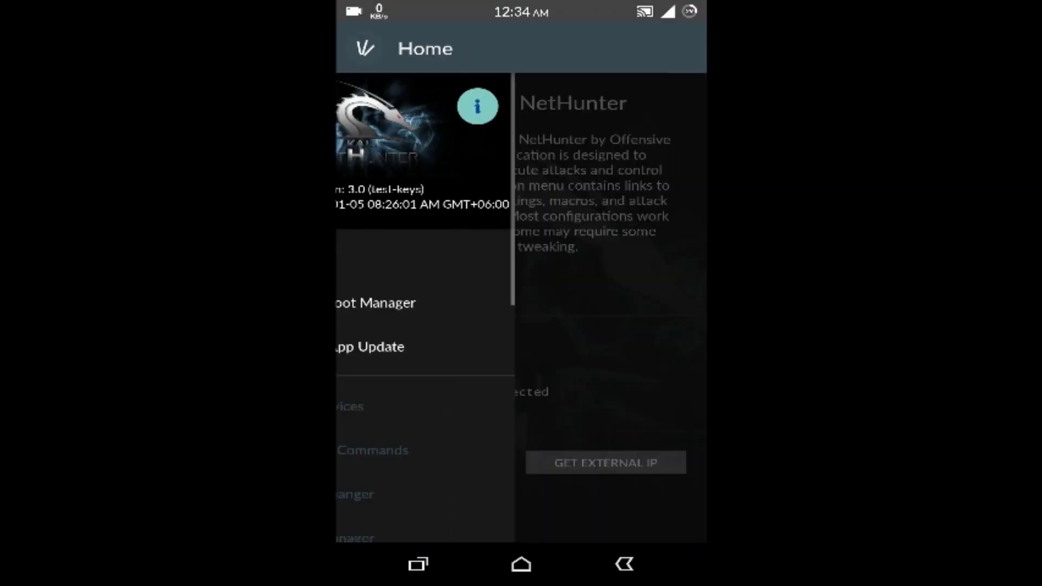
pyautogui.click(475, 302)
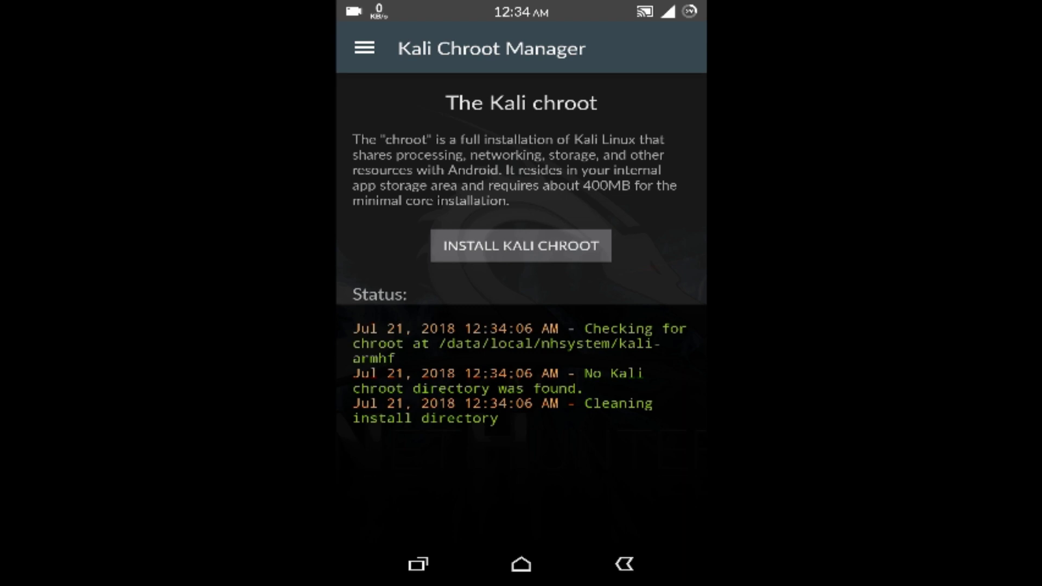
# Start installing the Kali chroot from the SD card archive with the full chroot option.
pyautogui.click(521, 246)
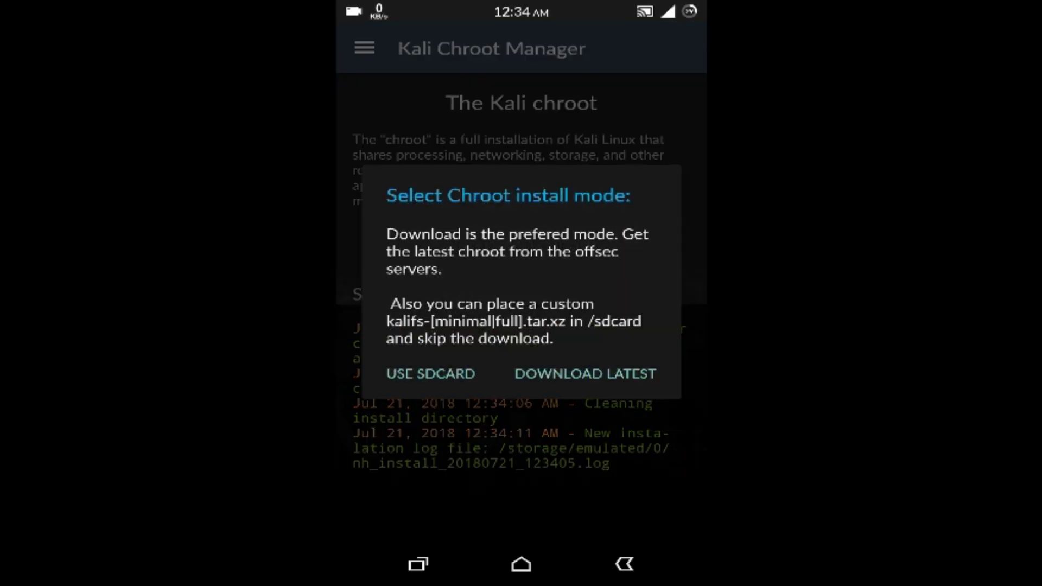
pyautogui.click(586, 373)
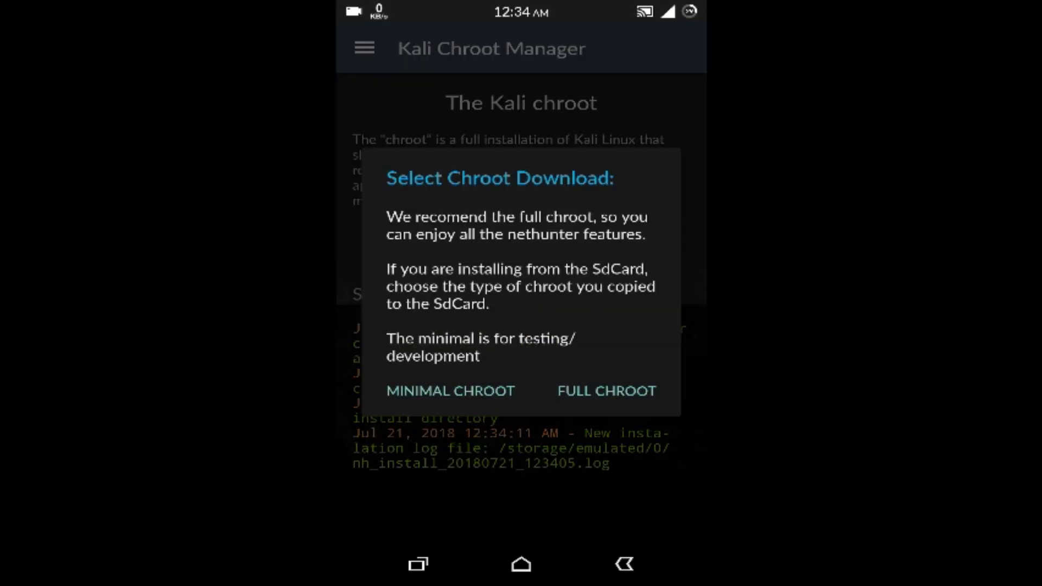
pyautogui.click(607, 390)
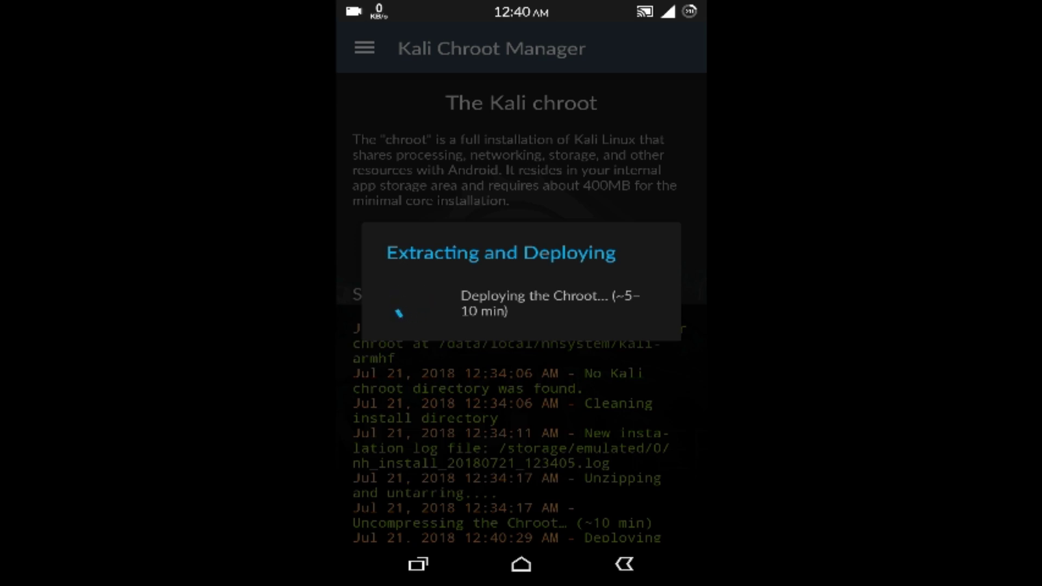
pyautogui.moveTo(521, 6); pyautogui.dragTo(521, 217)
pyautogui.click(665, 93)
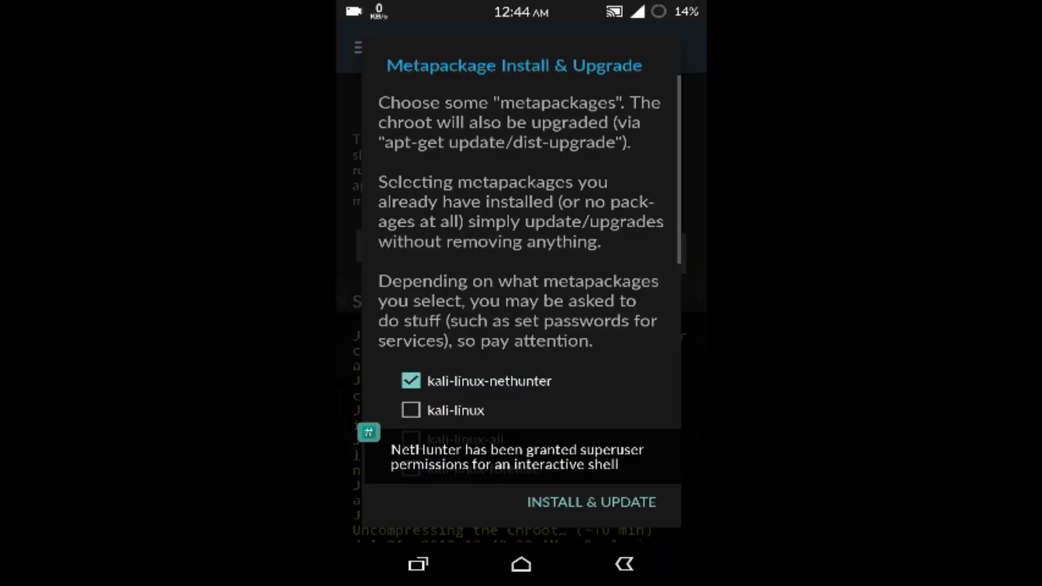
# Install and update with only the kali-linux-nethunter metapackage selected, granting NetHunter Terminal superuser access.
pyautogui.scroll(-5, 521, 276)
pyautogui.scroll(5, 521, 276)
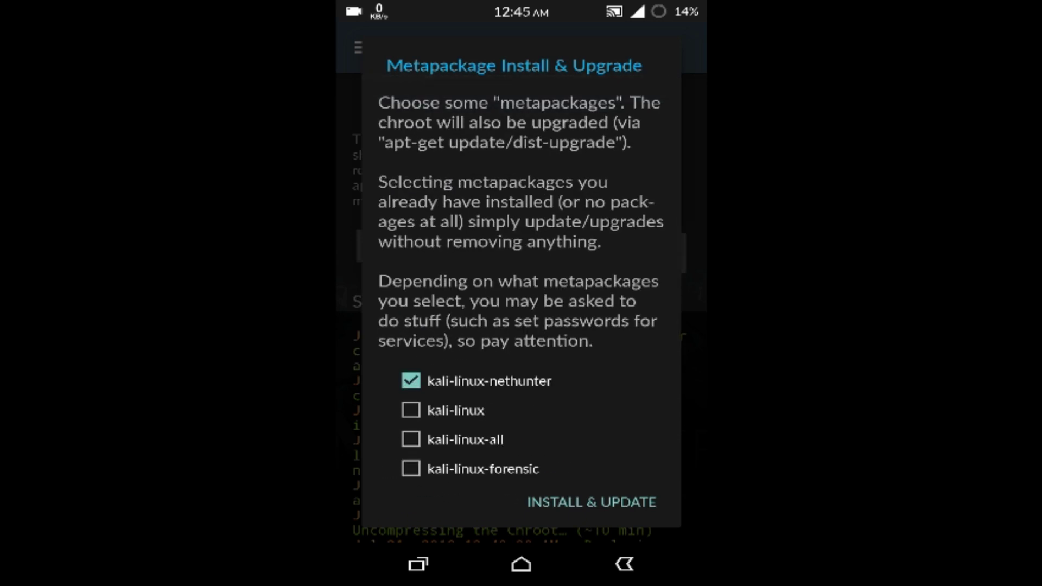
pyautogui.click(591, 502)
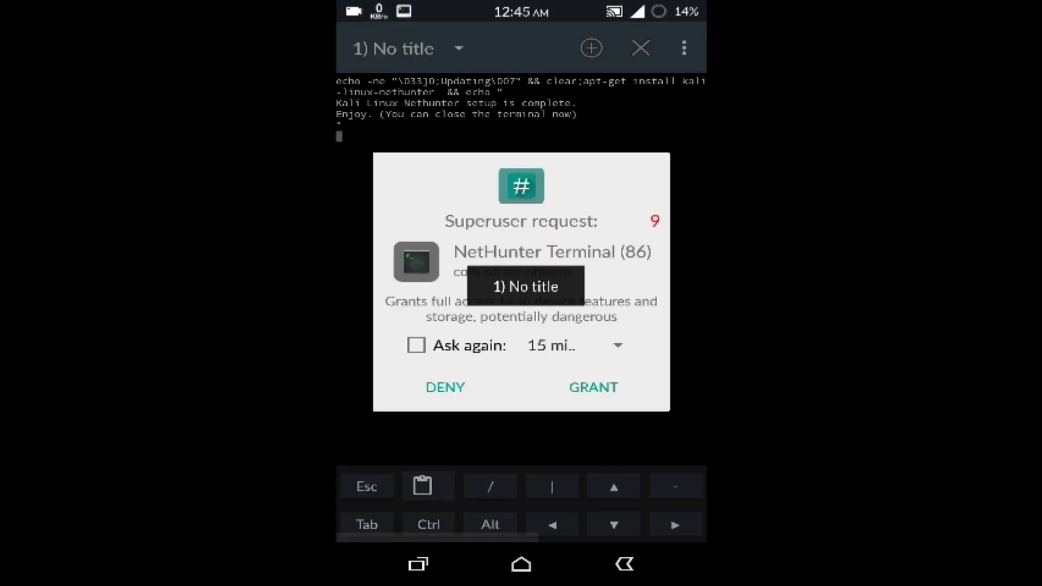
pyautogui.click(593, 387)
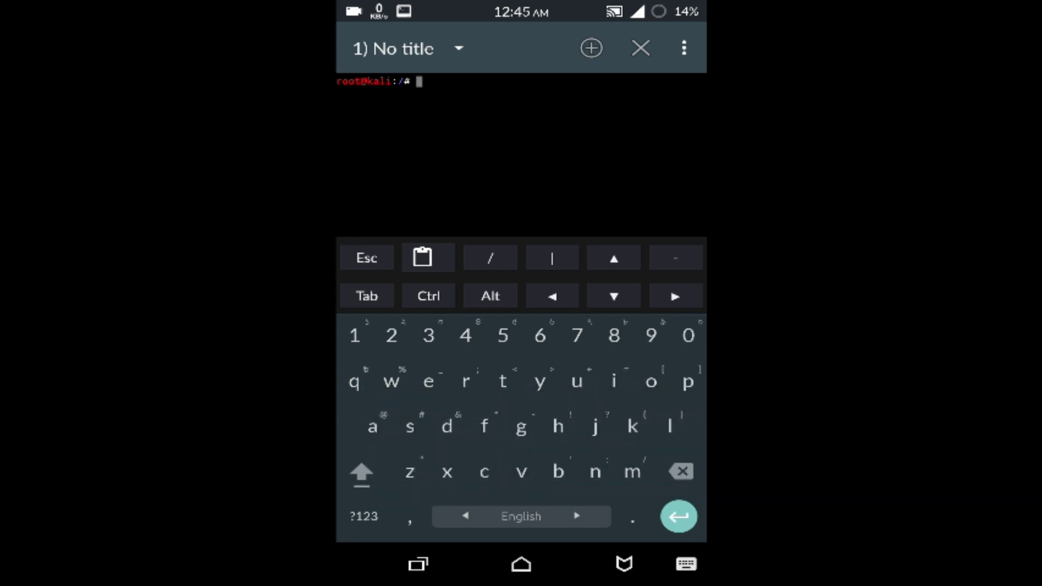
# Run ifconfig and airmon-ng in the Kali terminal to list the network and wireless interfaces.
pyautogui.write('ifcon')
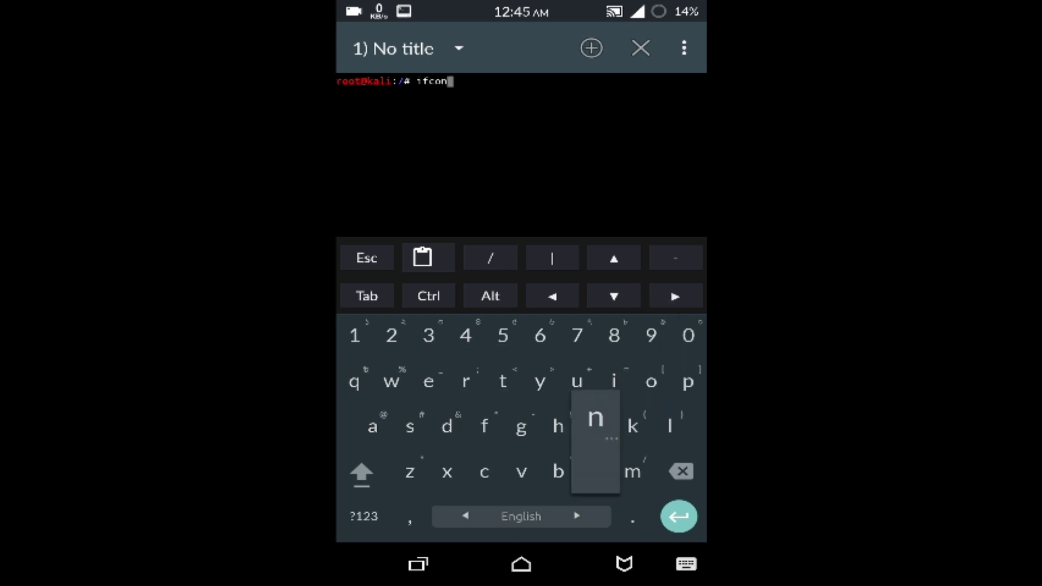
pyautogui.write('fig')
pyautogui.press('Return')
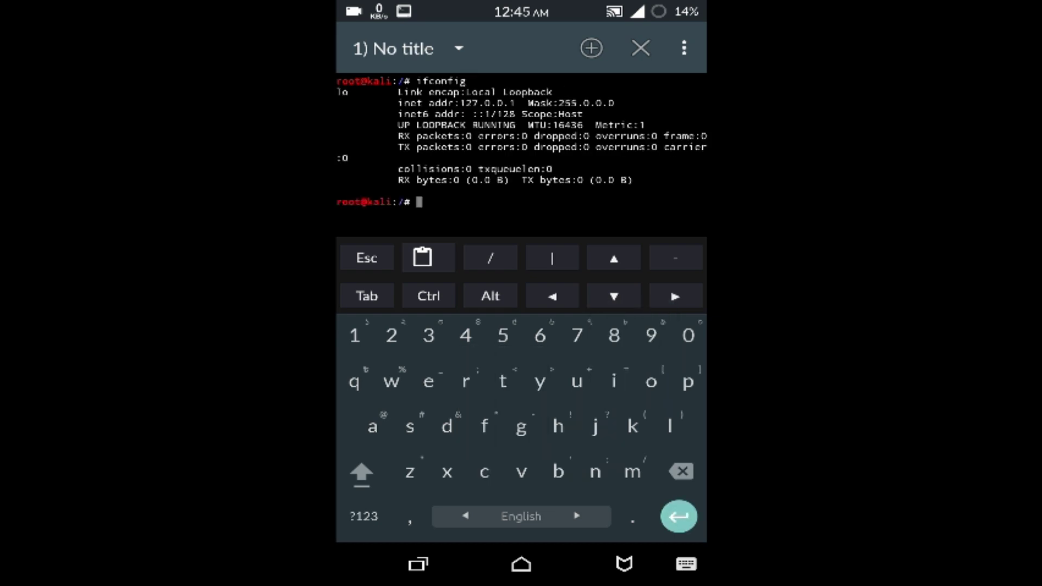
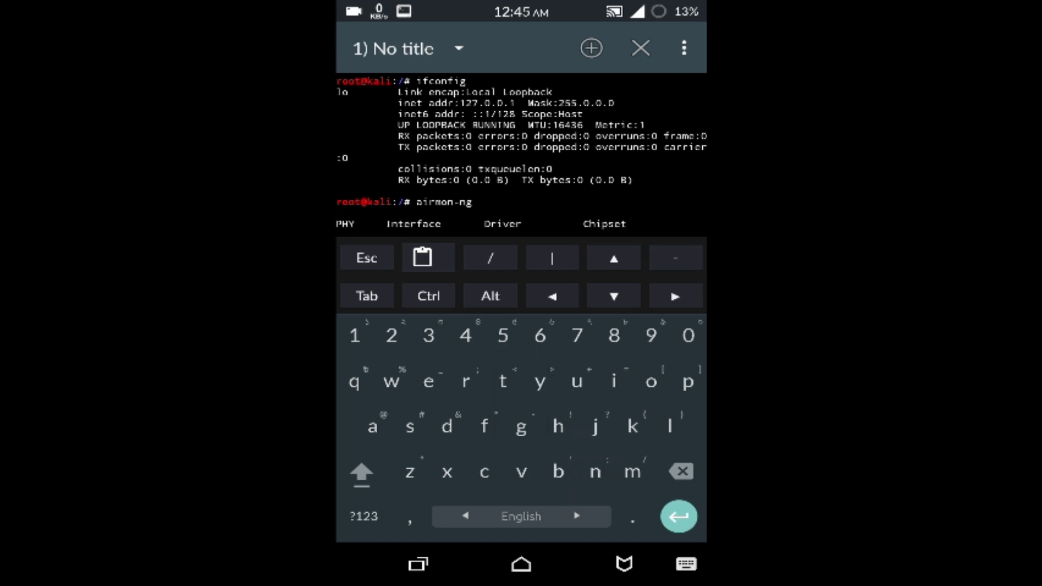
pyautogui.click(419, 345)
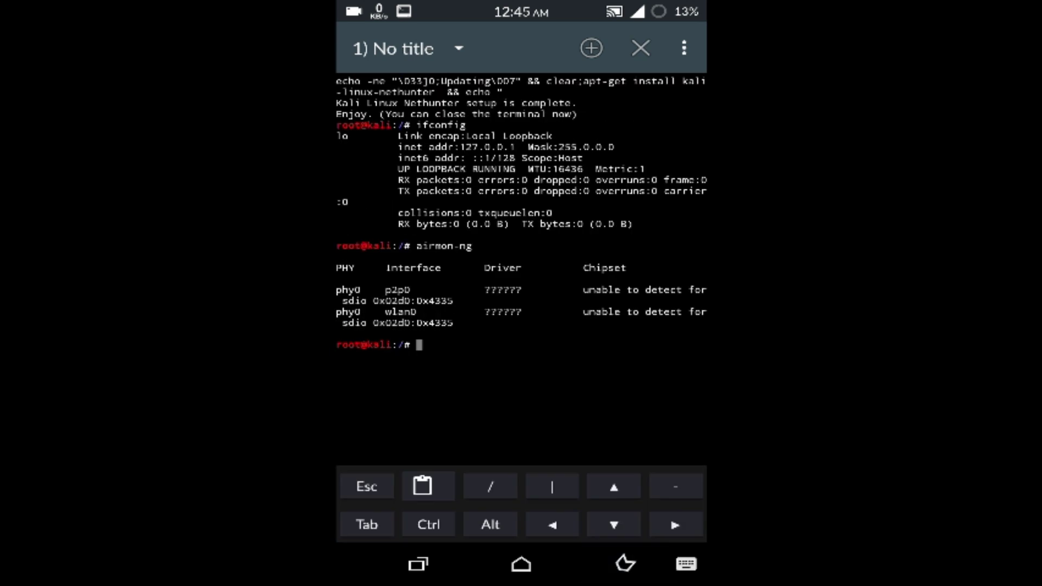
# Close the terminal window and exit the NetHunter app.
pyautogui.write('dnw')
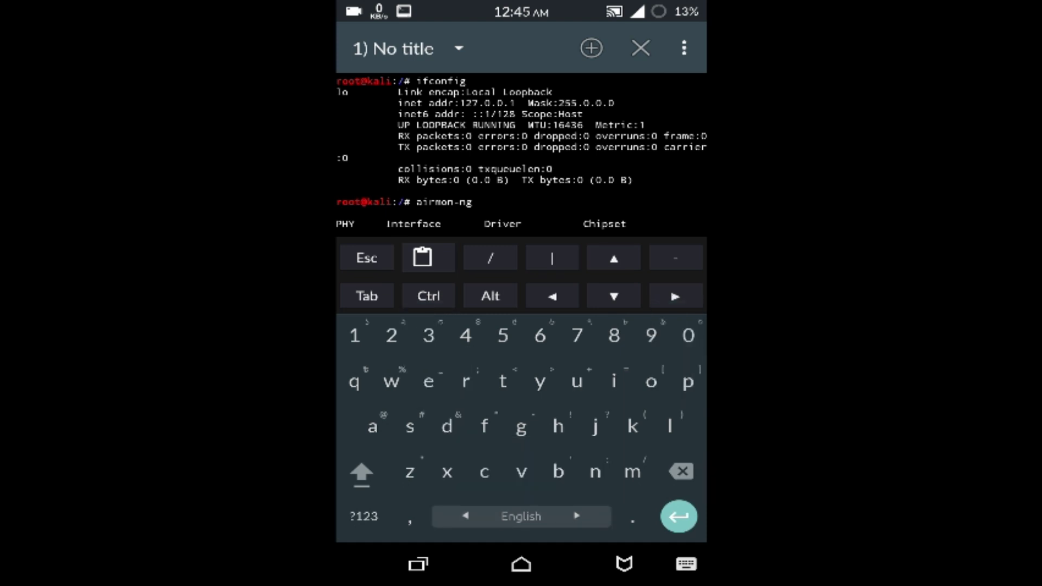
pyautogui.click(624, 565)
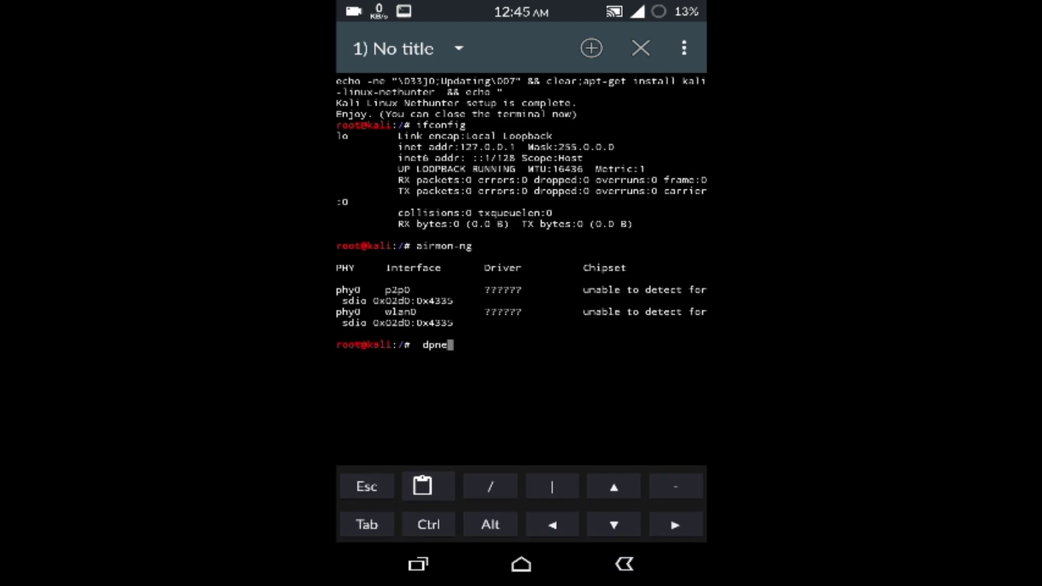
pyautogui.click(641, 48)
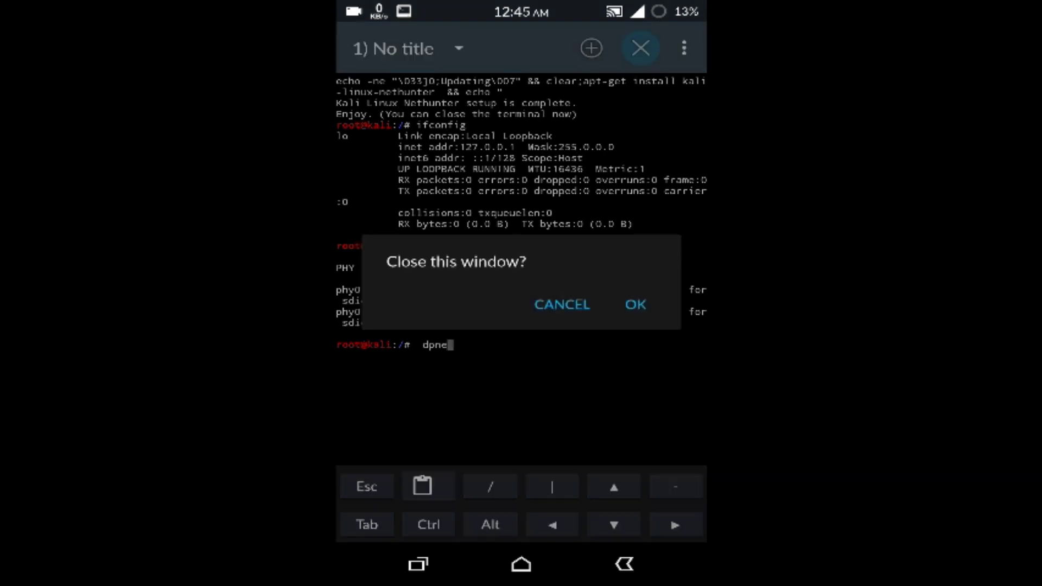
pyautogui.click(636, 304)
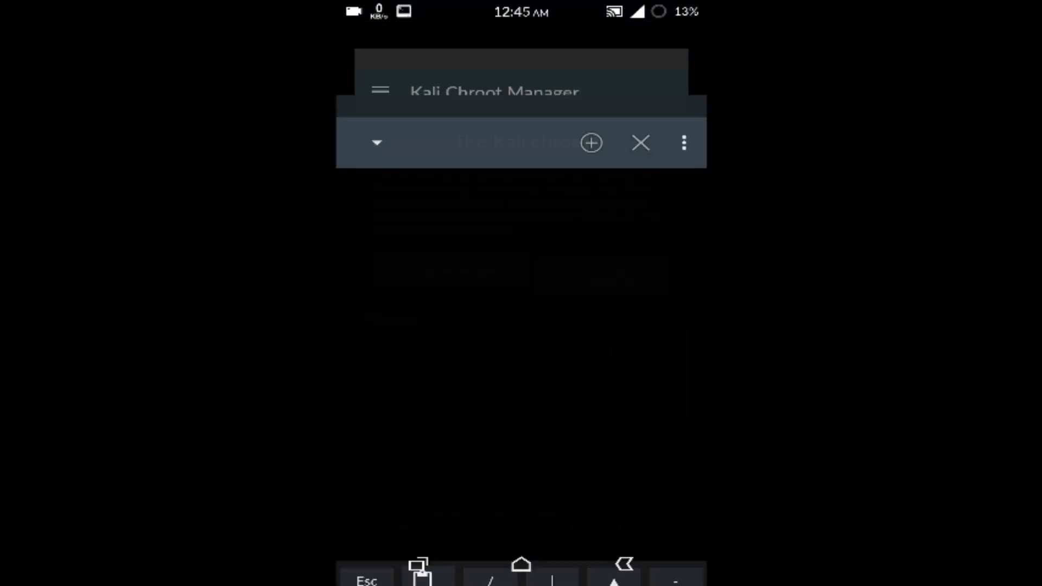
pyautogui.click(624, 564)
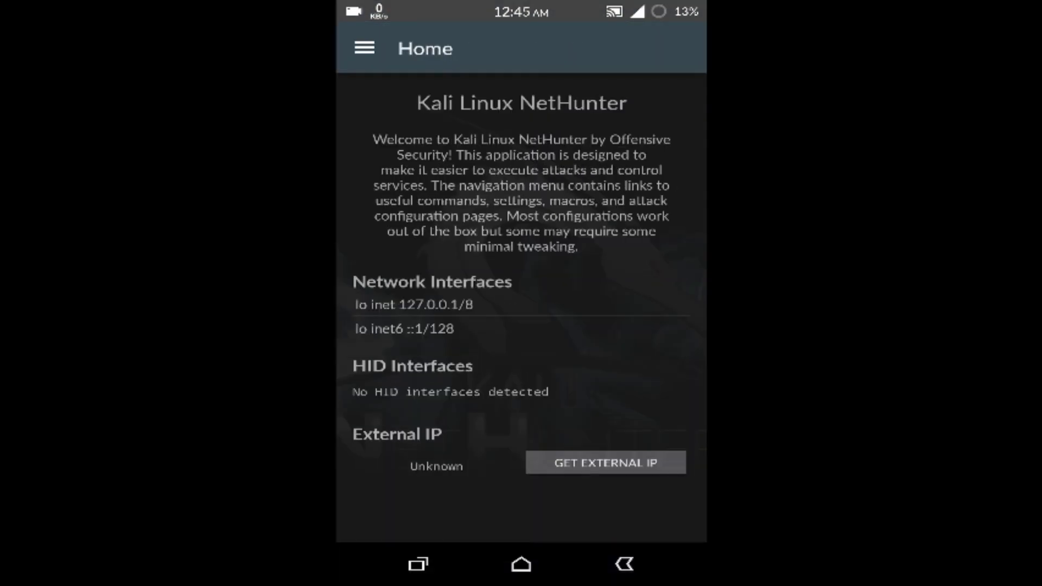
pyautogui.click(624, 565)
pyautogui.click(624, 564)
pyautogui.click(624, 564)
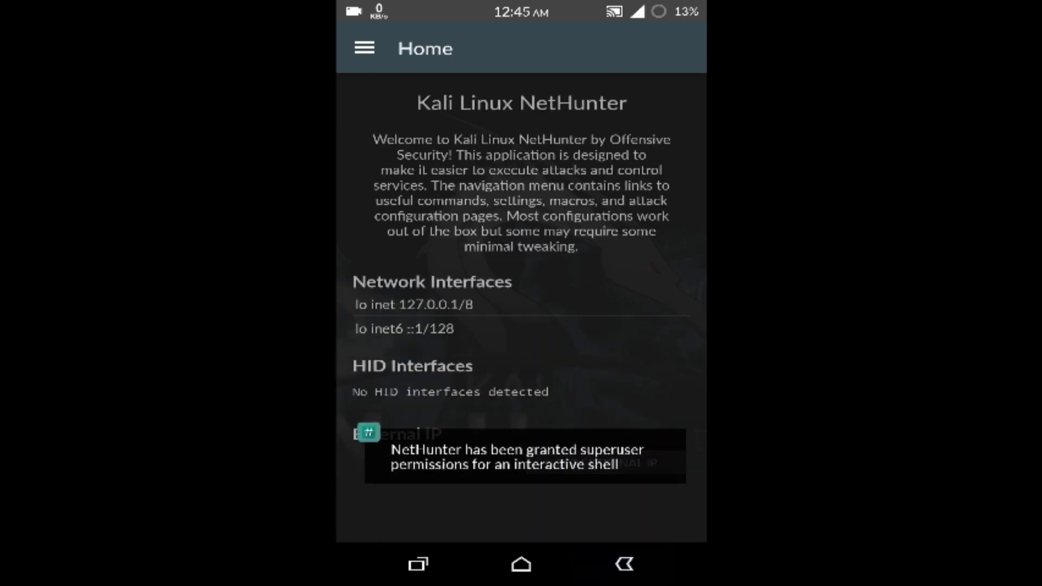
# Launch NetHunter Terminal from the phone's app list and open a Kali shell.
pyautogui.click(521, 508)
pyautogui.scroll(-5, 521, 298)
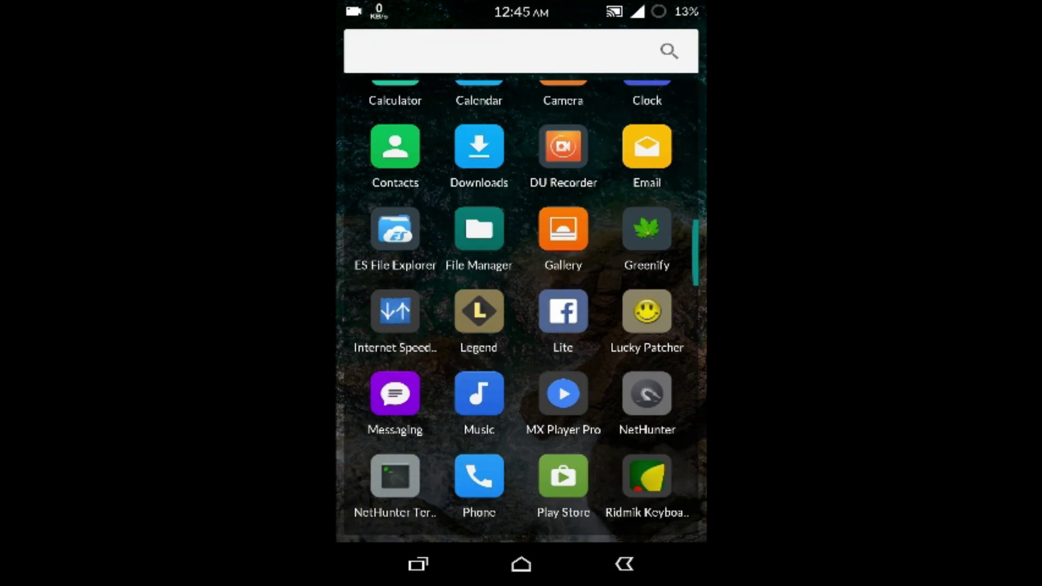
pyautogui.click(395, 381)
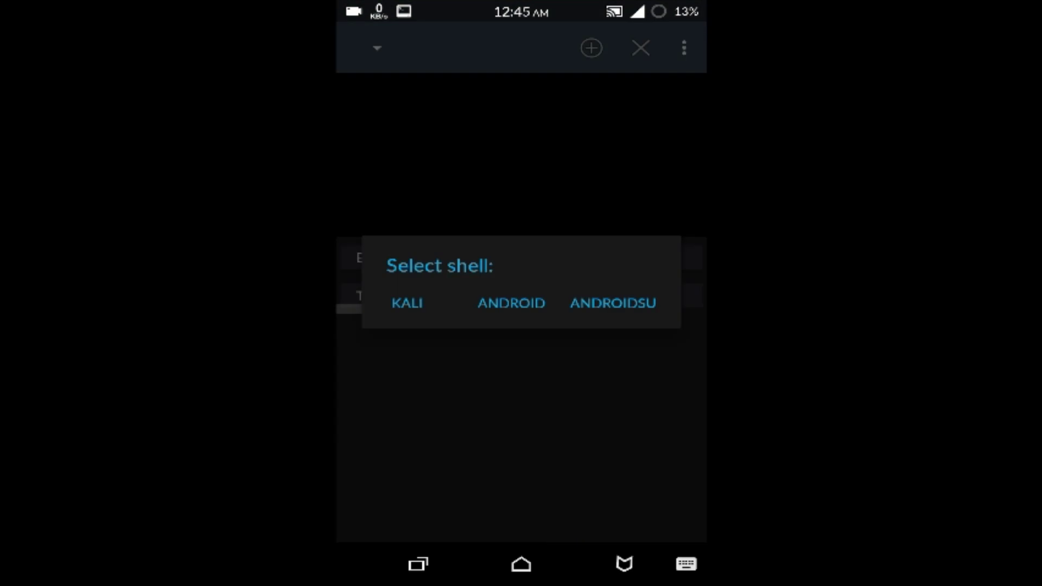
pyautogui.click(407, 303)
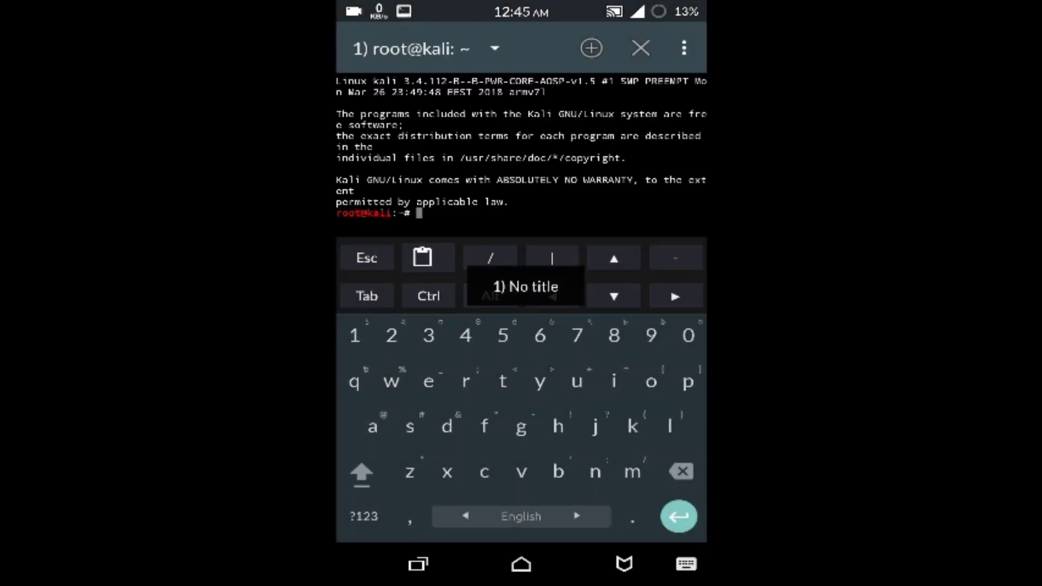
# Enter the line "thanks for watching guyz" at the Kali shell prompt.
pyautogui.write('t')
pyautogui.write('han')
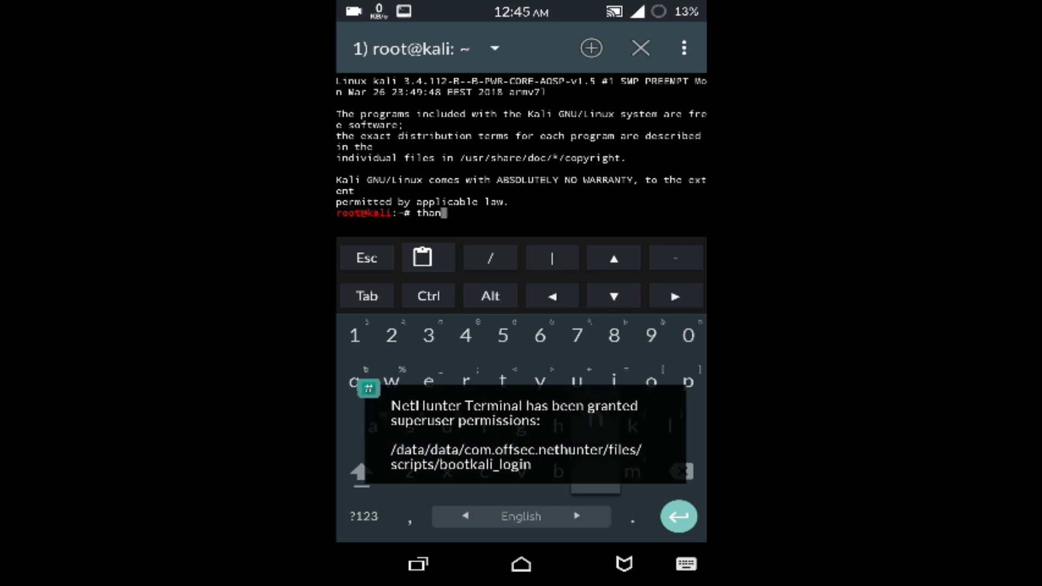
pyautogui.write('ks d')
pyautogui.press('BackSpace')
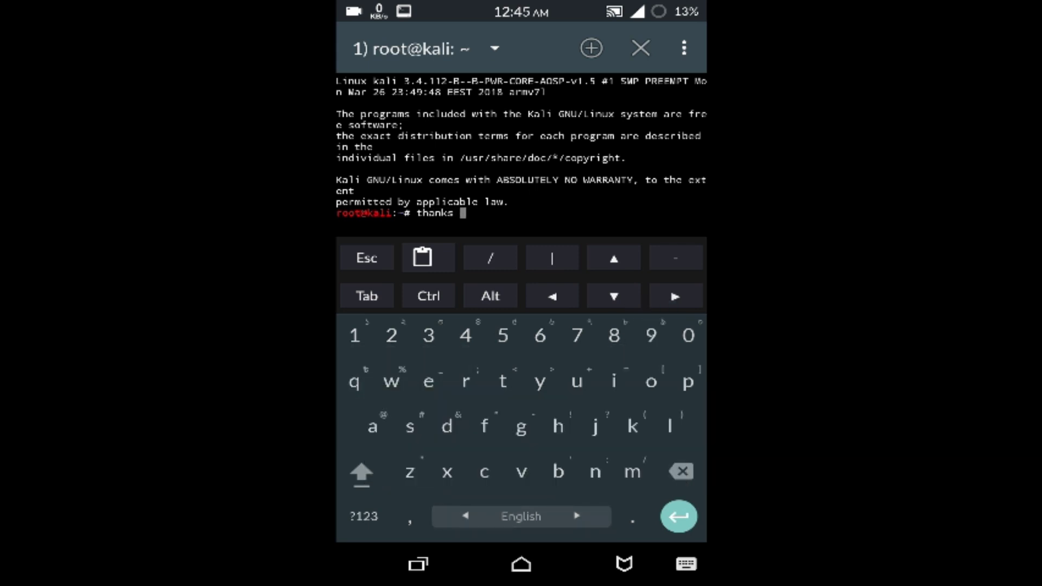
pyautogui.write('for w')
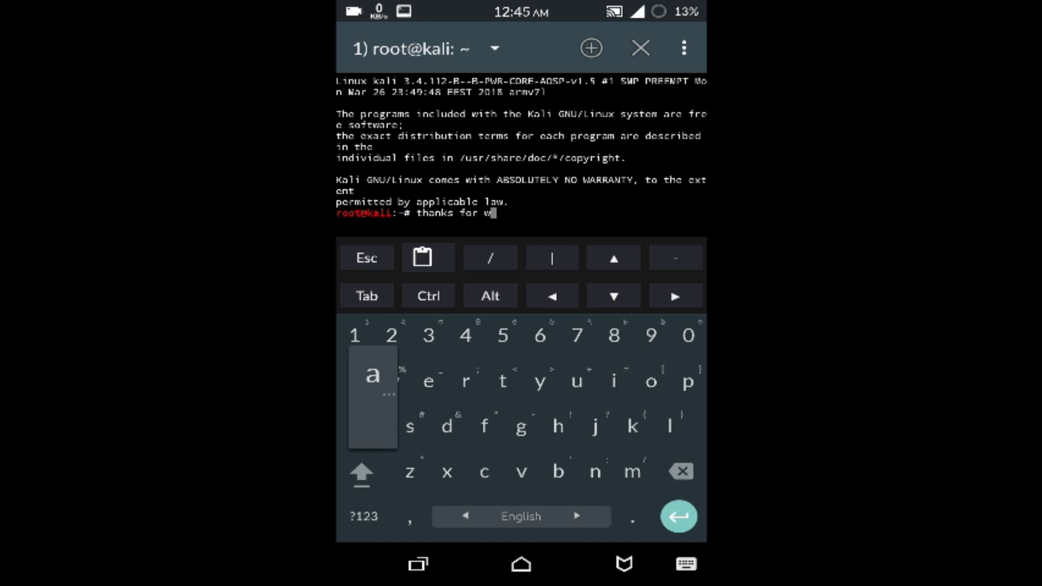
pyautogui.write('atchi')
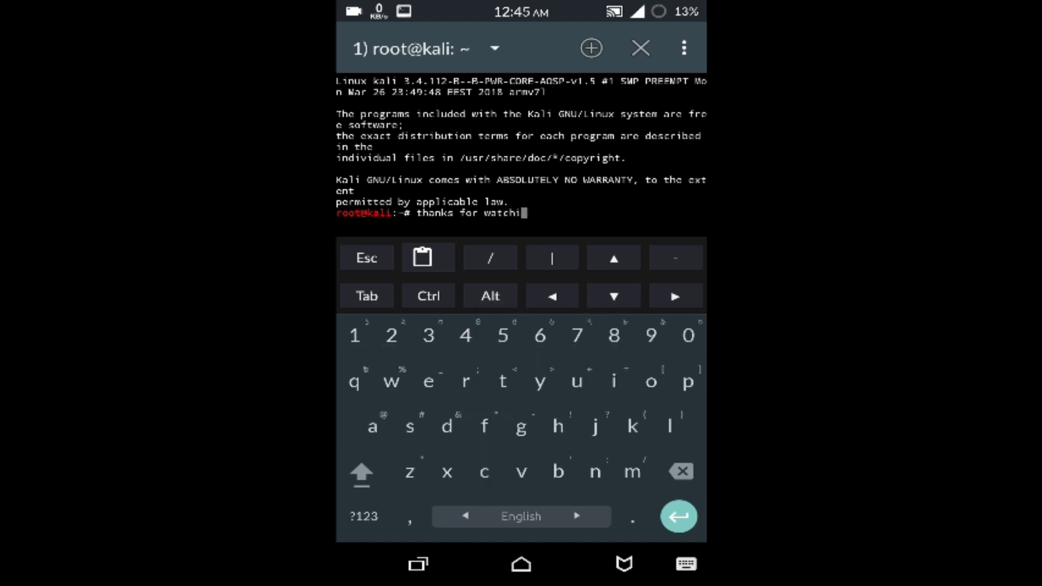
pyautogui.write('ng guyz')
pyautogui.press('Return')
# Enter "lol" at the Kali prompt and start closing the terminal window.
pyautogui.write('lol')
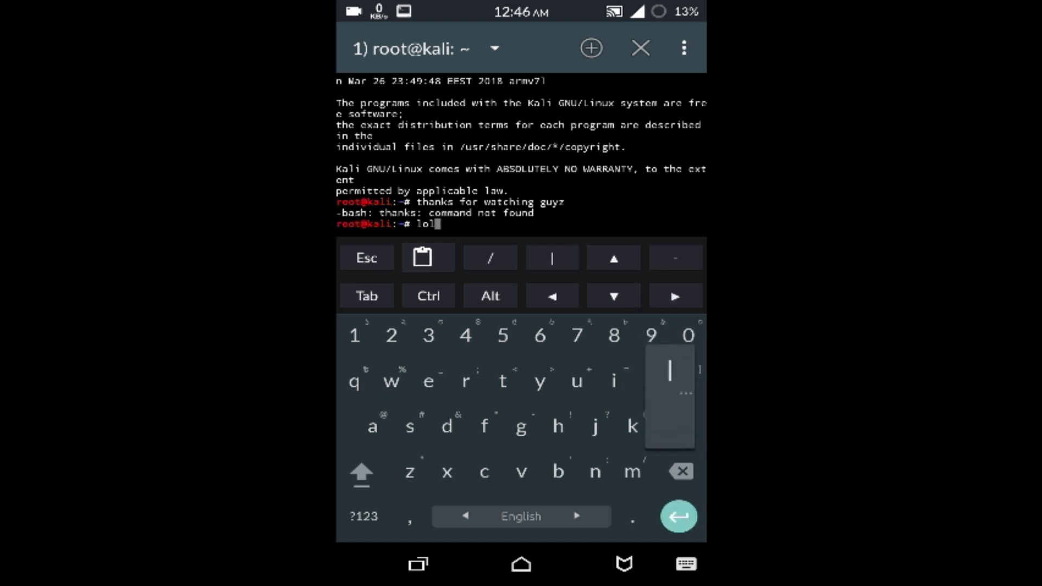
pyautogui.click(640, 48)
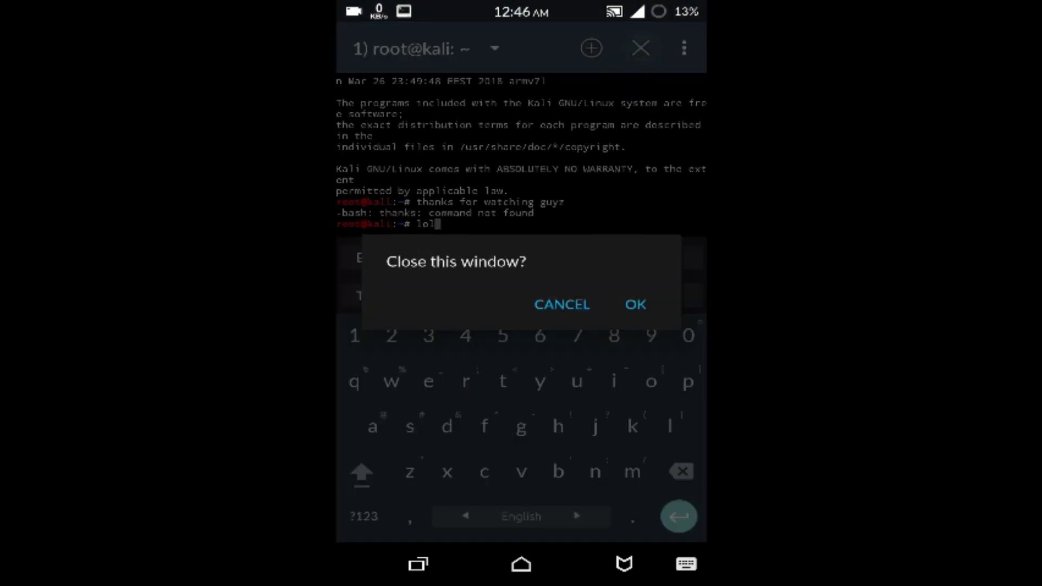